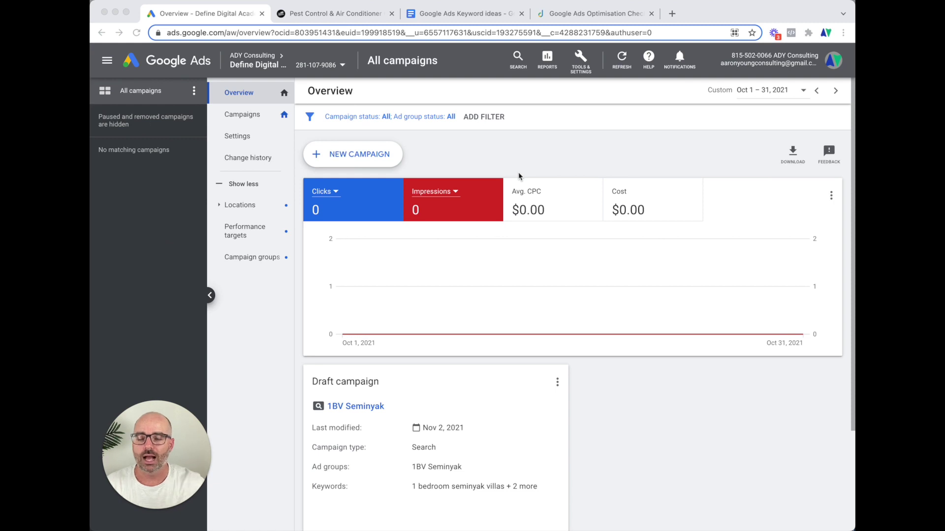
# Review The 99 People website and the pest control and air conditioner cleaning phrases in the Google Ads Keyword ideas document
pyautogui.click(365, 21)
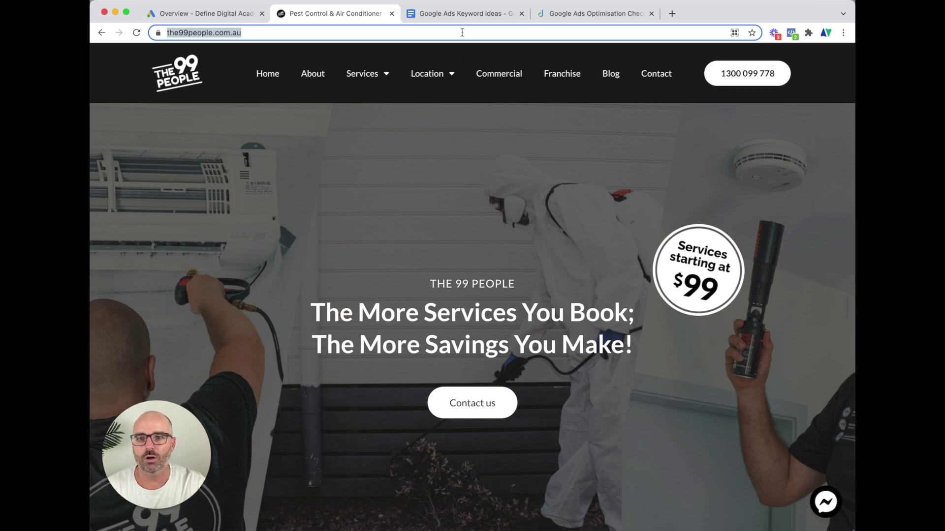
pyautogui.click(460, 14)
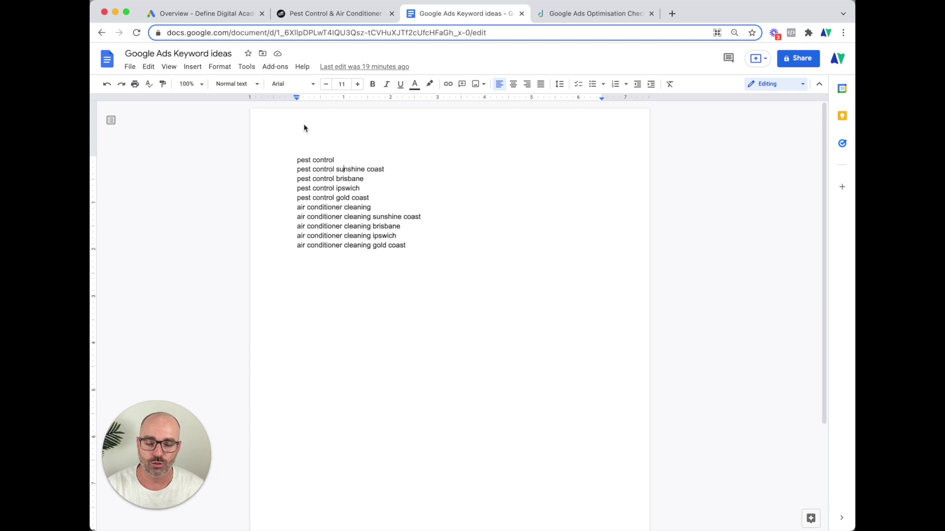
pyautogui.moveTo(342, 161); pyautogui.dragTo(398, 169)
pyautogui.click(343, 170)
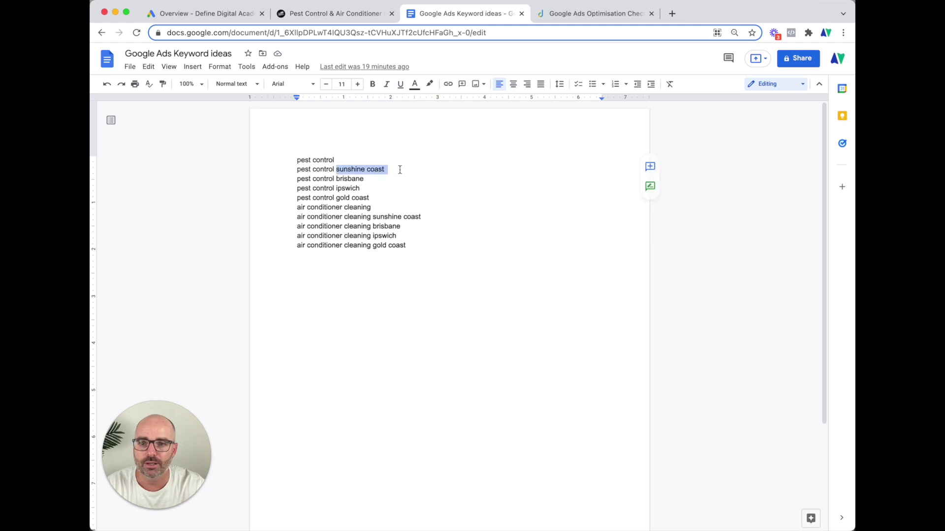
pyautogui.click(338, 180)
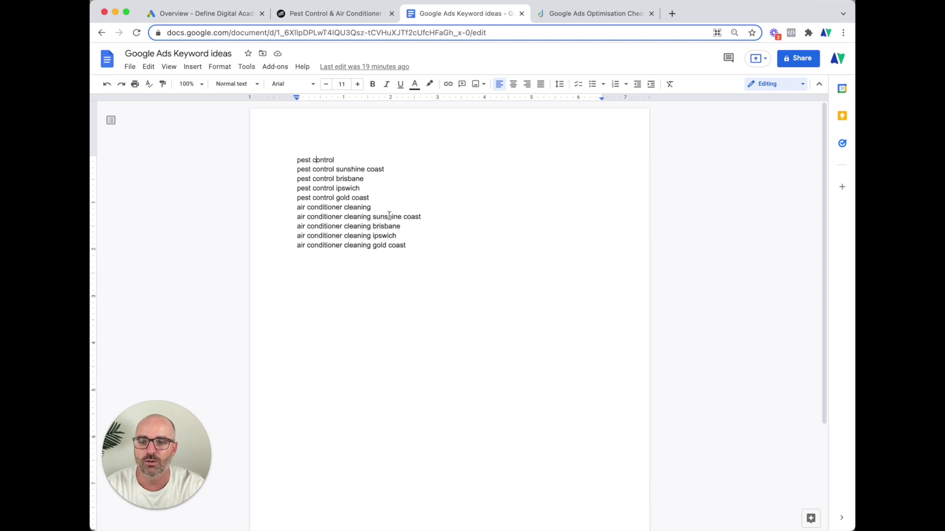
pyautogui.click(422, 245)
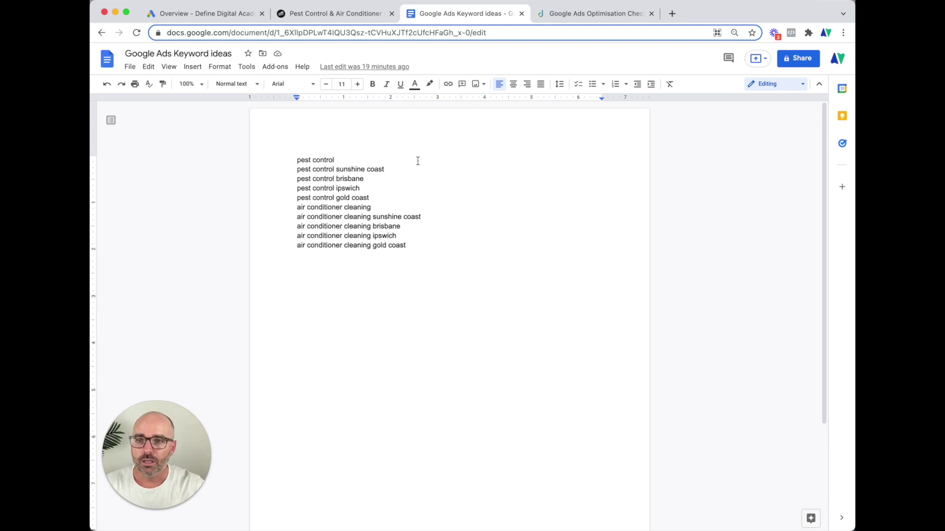
# Switch back to Google Ads and start discovering new keywords in Keyword Planner
pyautogui.click(213, 15)
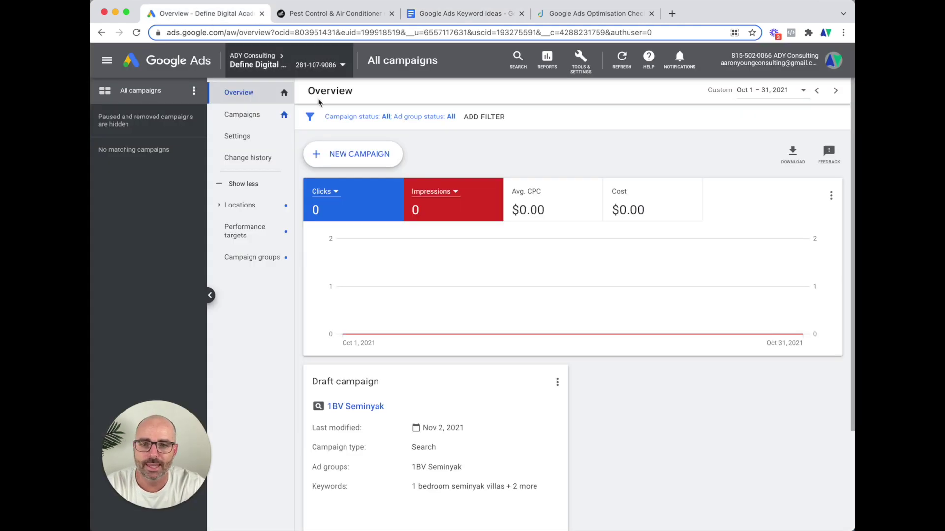
pyautogui.click(587, 73)
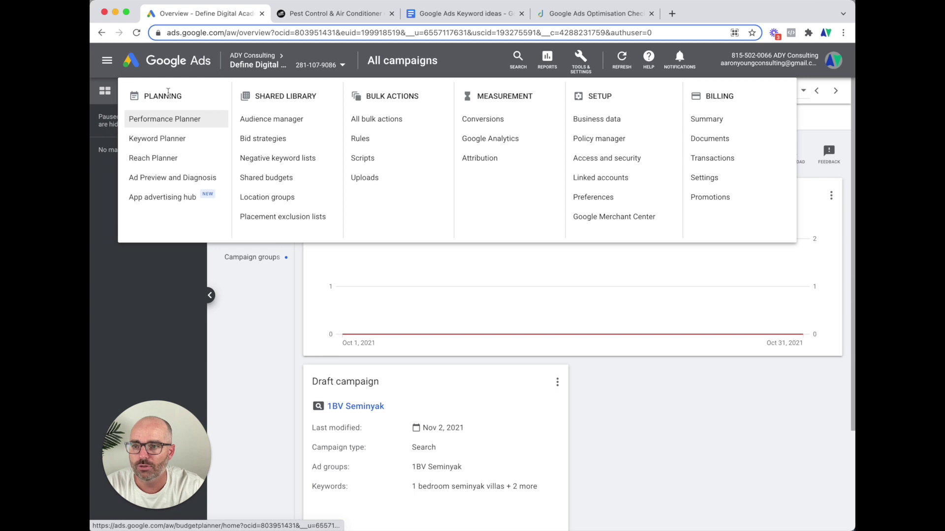
pyautogui.click(170, 142)
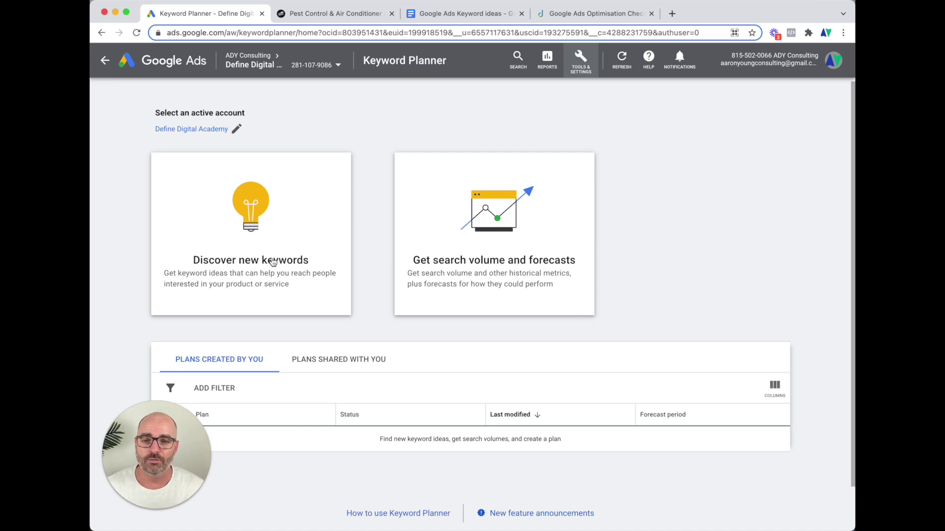
pyautogui.click(261, 277)
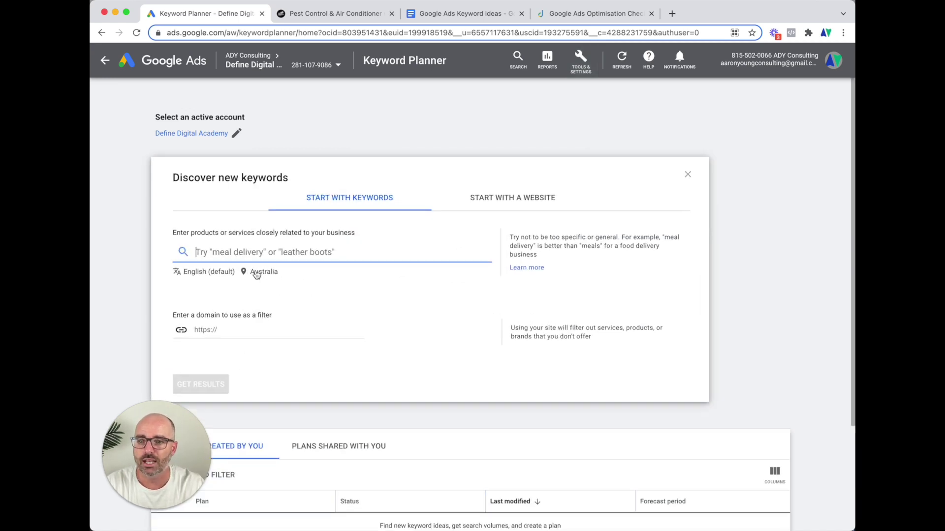
pyautogui.click(236, 332)
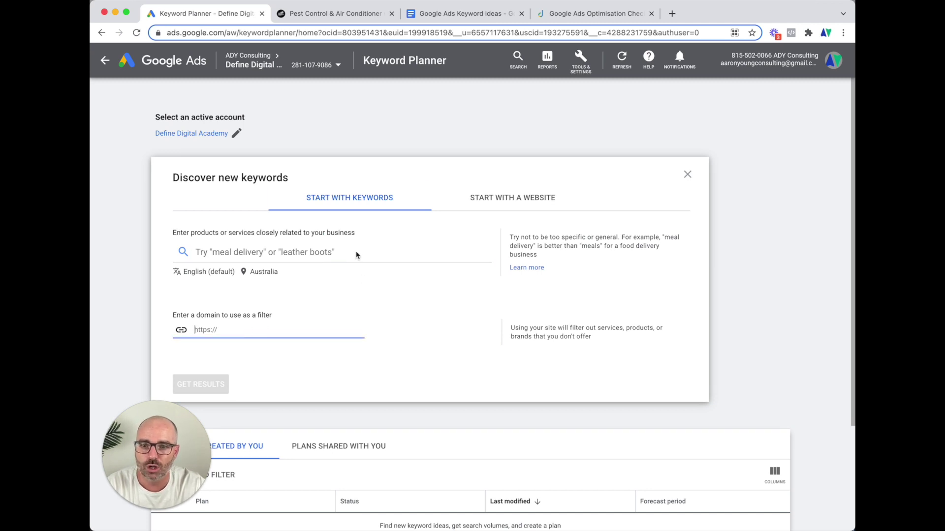
pyautogui.click(486, 202)
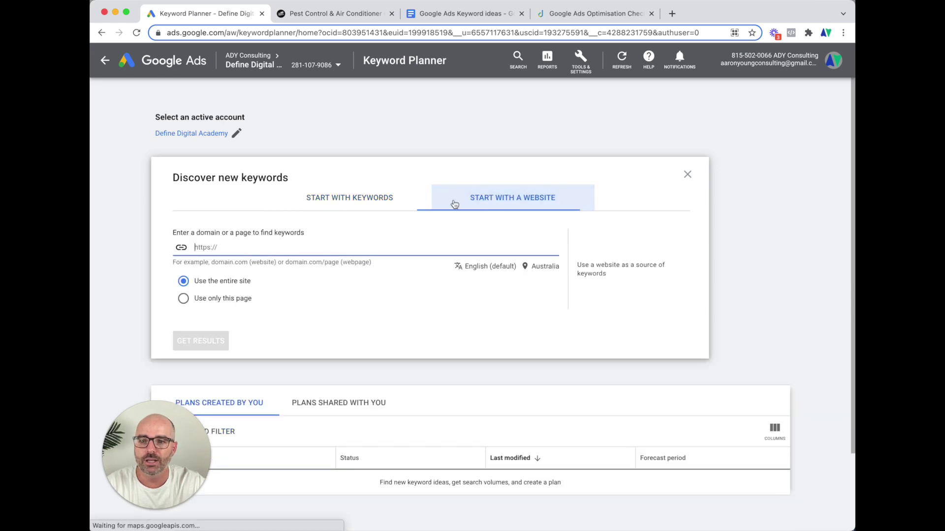
pyautogui.click(376, 203)
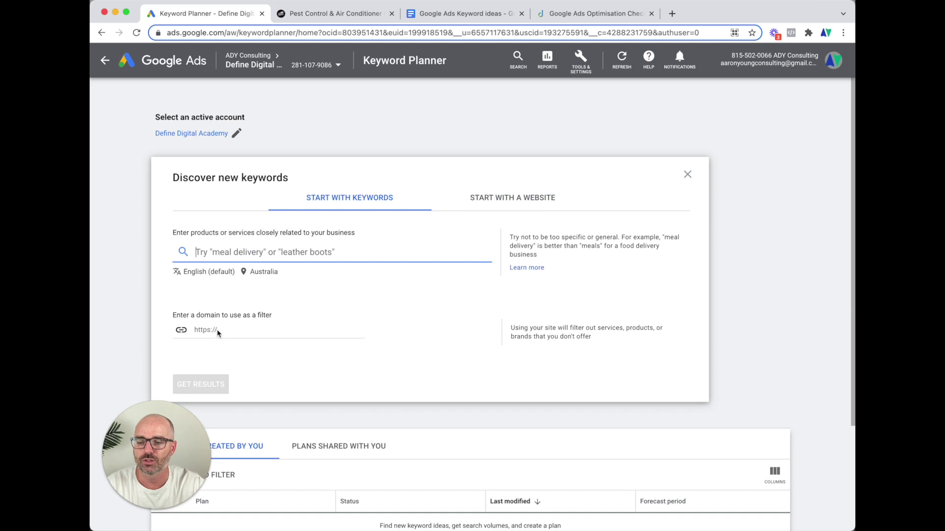
pyautogui.click(325, 20)
pyautogui.click(290, 32)
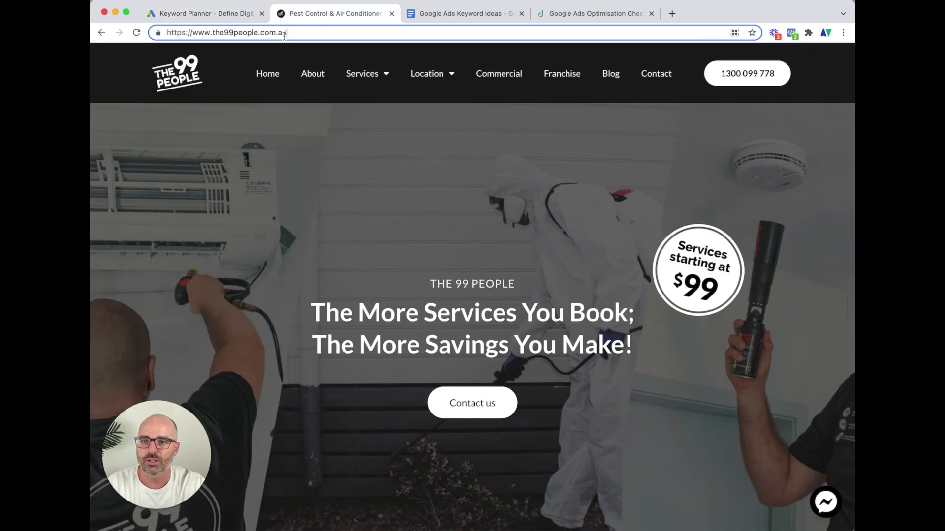
pyautogui.rightClick(284, 33)
pyautogui.press('Escape')
pyautogui.press('super+a')
pyautogui.press('super+c')
pyautogui.click(202, 13)
pyautogui.rightClick(241, 338)
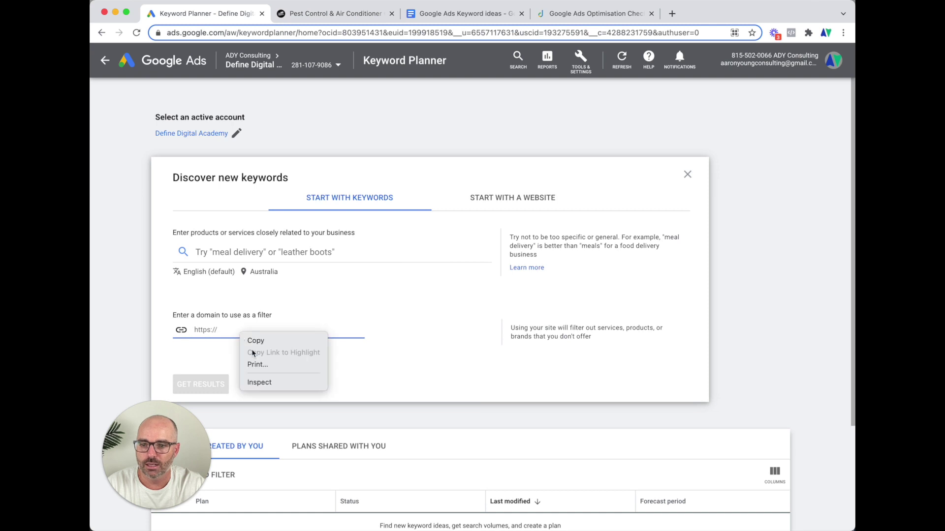
pyautogui.click(209, 329)
pyautogui.rightClick(209, 329)
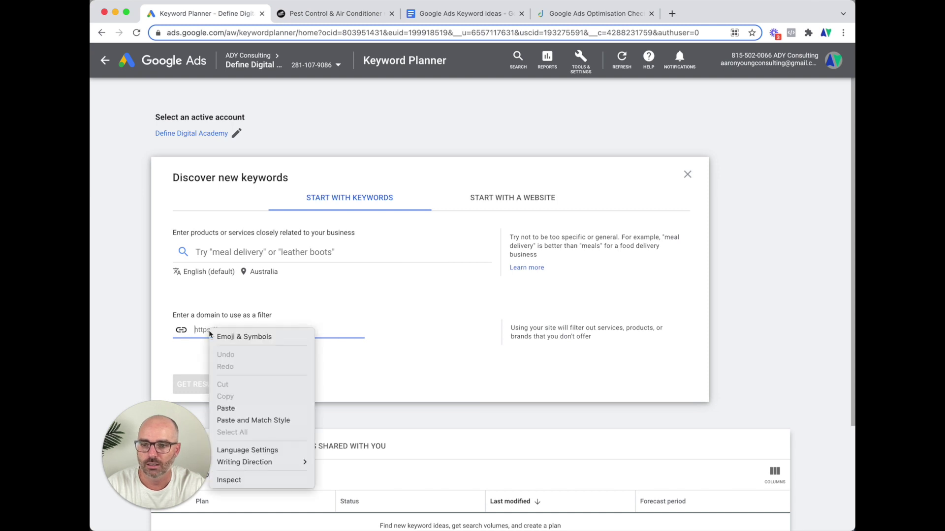
pyautogui.click(221, 408)
pyautogui.click(212, 265)
# Copy all ten phrases from the Google Ads Keyword ideas document and paste them as the products or services to search
pyautogui.click(470, 15)
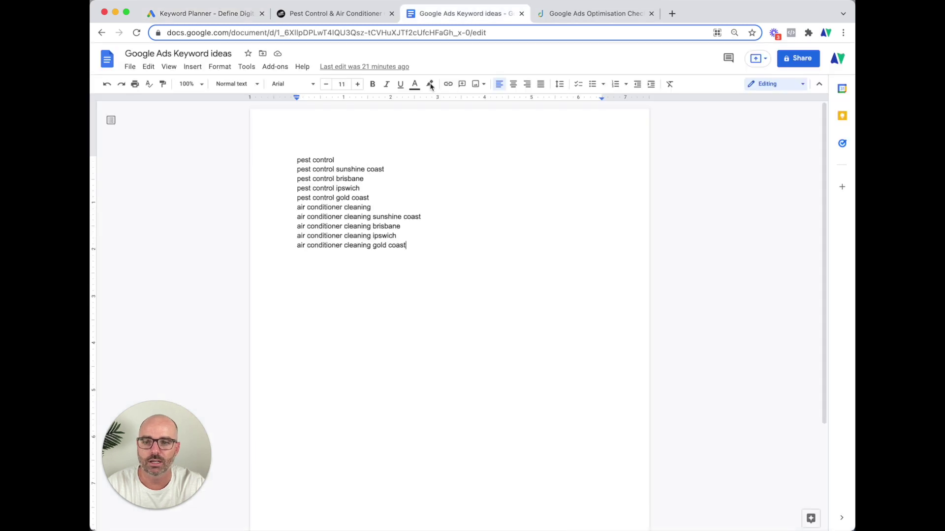
pyautogui.moveTo(418, 247); pyautogui.dragTo(298, 156)
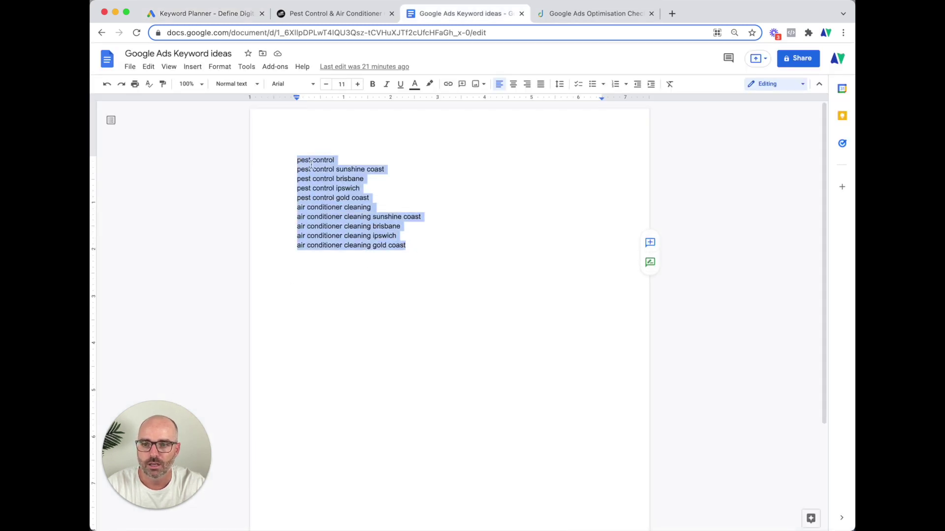
pyautogui.rightClick(311, 165)
pyautogui.click(322, 190)
pyautogui.click(207, 13)
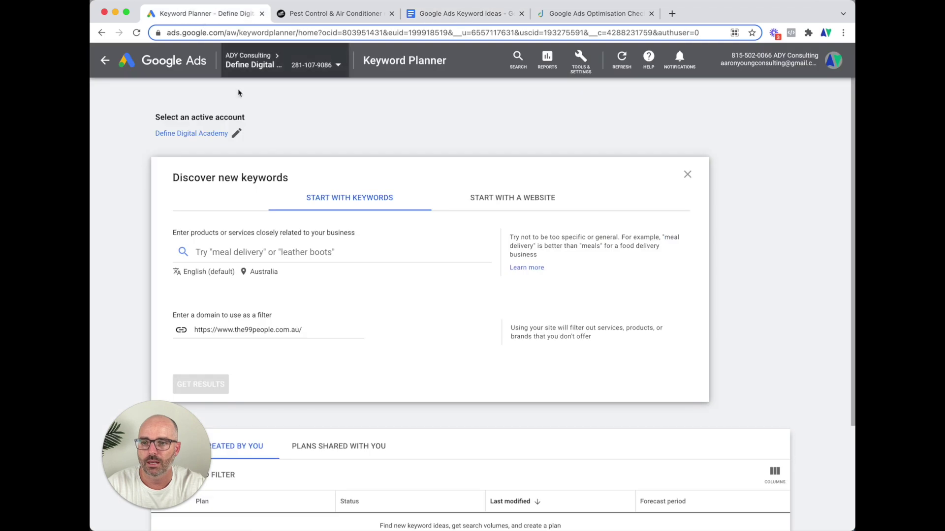
pyautogui.click(246, 253)
pyautogui.rightClick(245, 257)
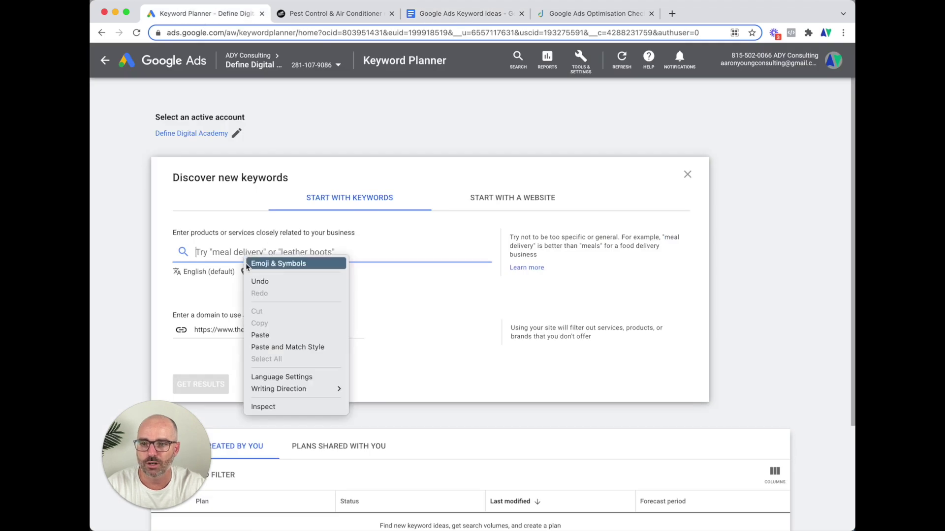
pyautogui.click(260, 335)
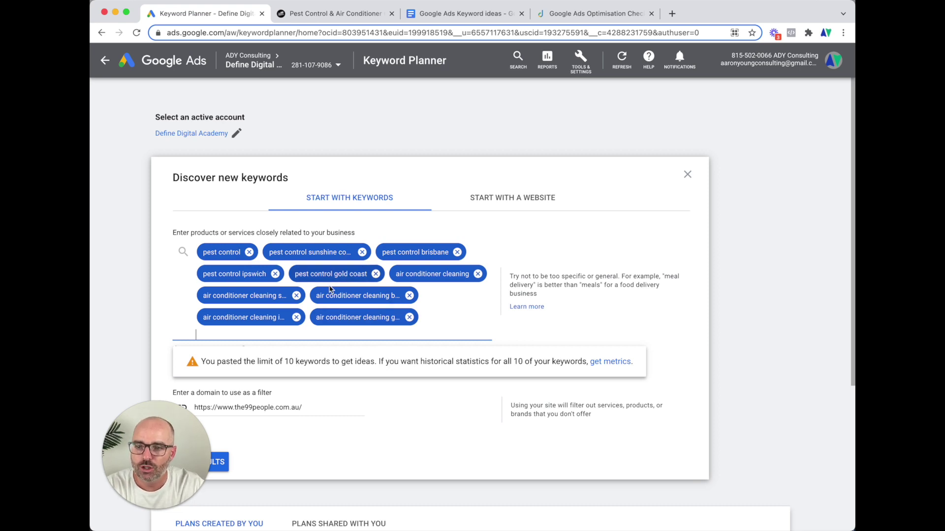
# Get the keyword results for the pasted phrases and the domain filter
pyautogui.scroll(-2, 389, 315)
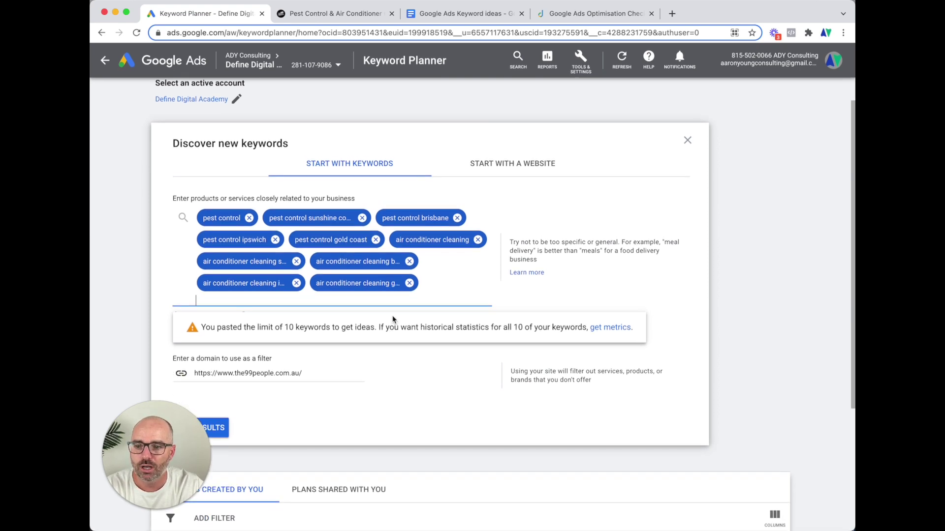
pyautogui.click(217, 428)
pyautogui.scroll(-5, 287, 430)
pyautogui.scroll(1, 287, 434)
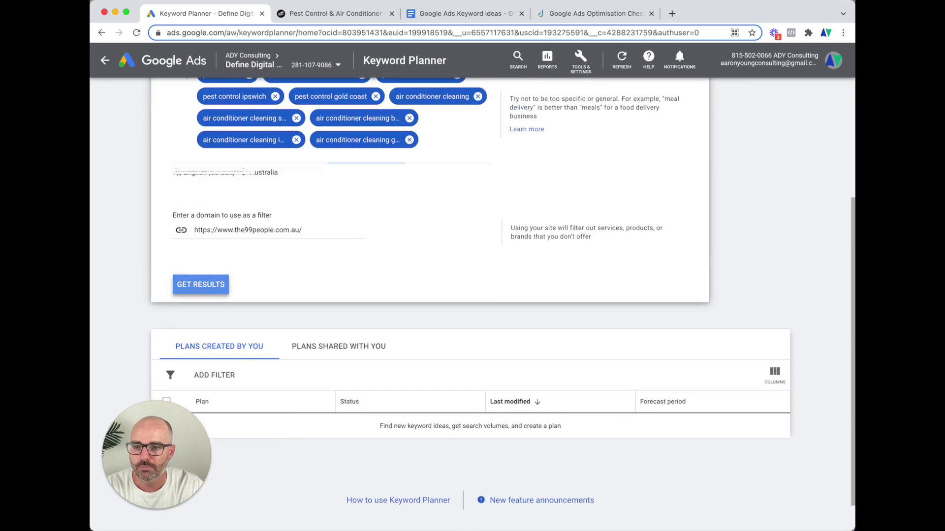
pyautogui.click(202, 286)
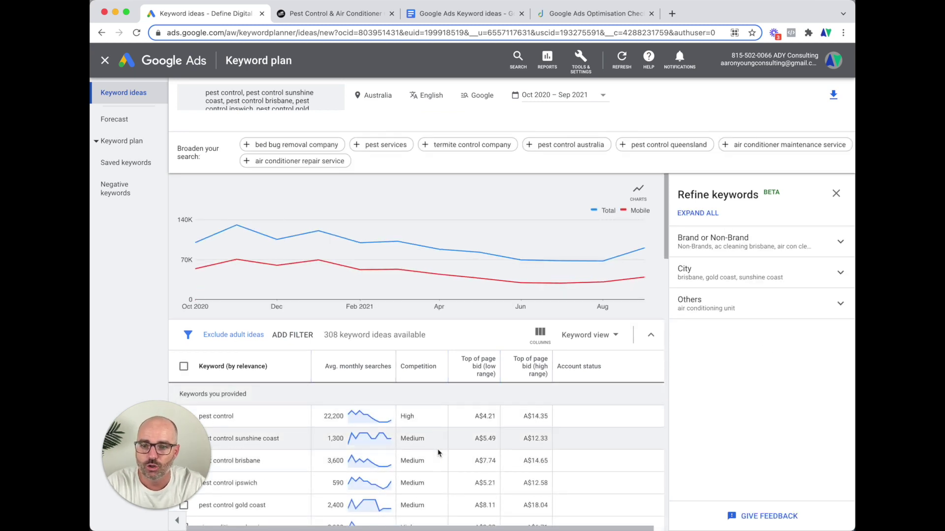
# Examine the metrics for the provided keywords and the start of the suggested keyword ideas below them
pyautogui.scroll(-3, 438, 451)
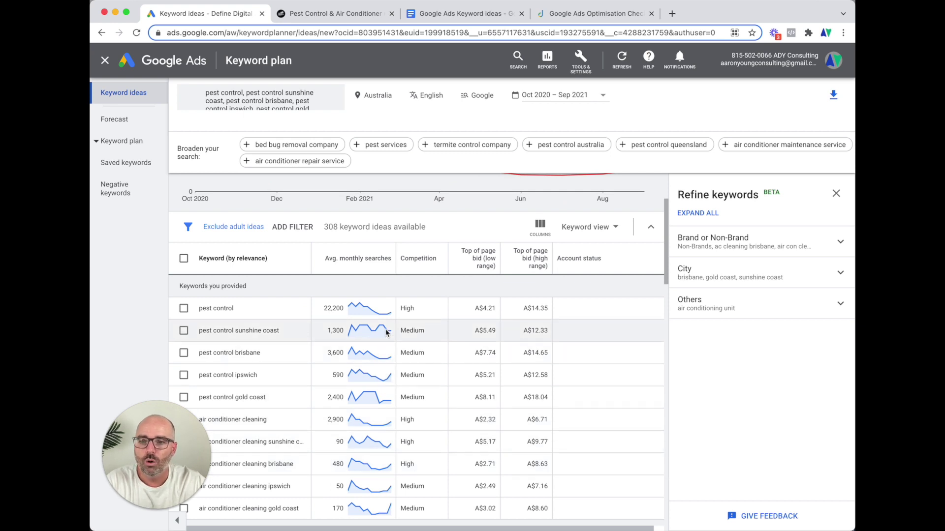
pyautogui.scroll(-2, 281, 278)
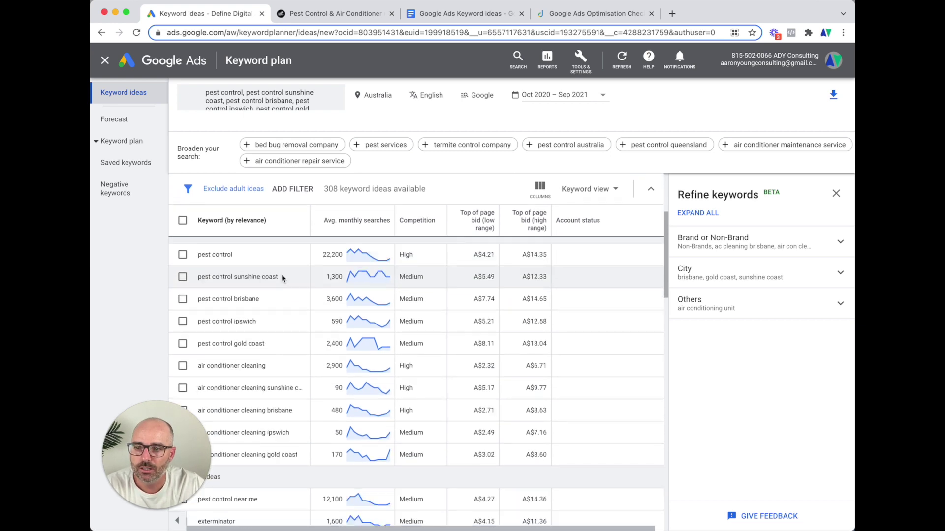
pyautogui.scroll(-1, 276, 305)
pyautogui.scroll(-1, 276, 305)
pyautogui.scroll(4, 276, 305)
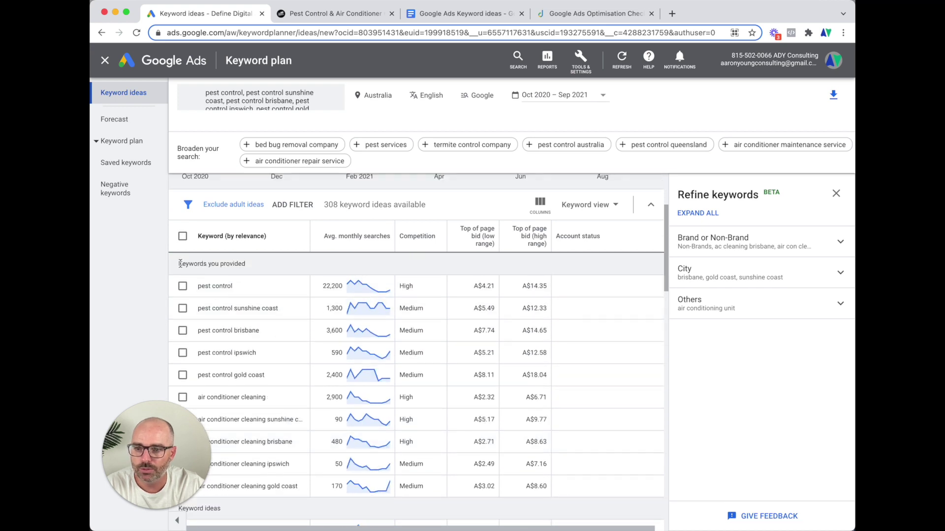
pyautogui.scroll(-2, 273, 274)
pyautogui.scroll(-2, 273, 274)
pyautogui.moveTo(239, 364); pyautogui.dragTo(175, 363)
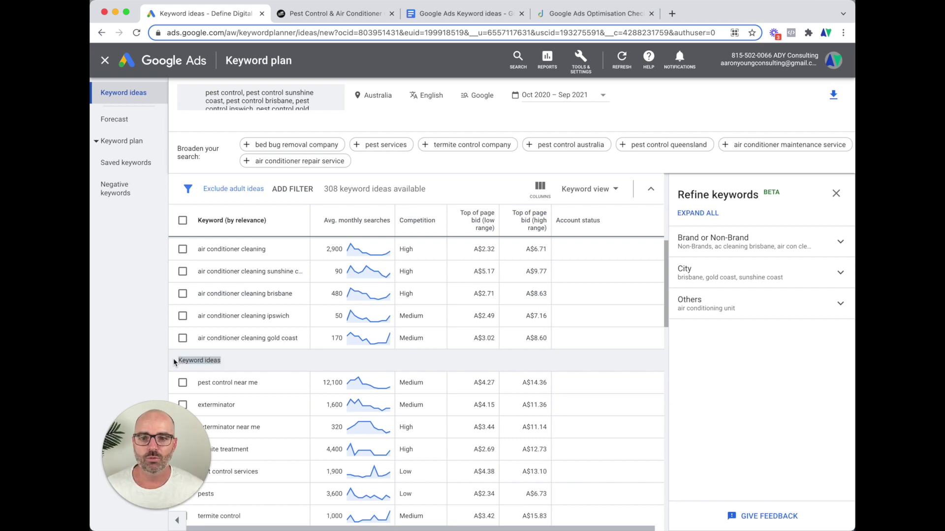
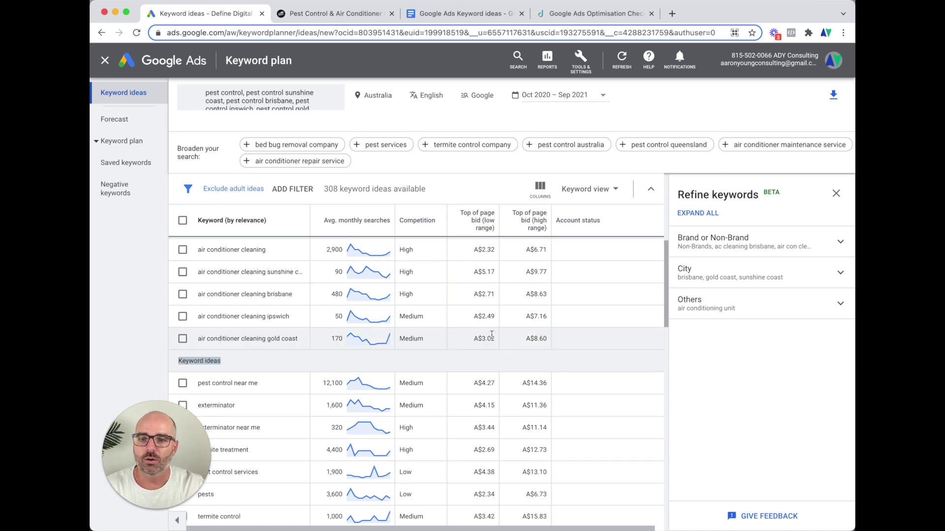
# Examine the monthly search trend, competition and low and high top-of-page bids for the keyword "pest control"
pyautogui.scroll(10, 345, 295)
pyautogui.scroll(-5, 381, 299)
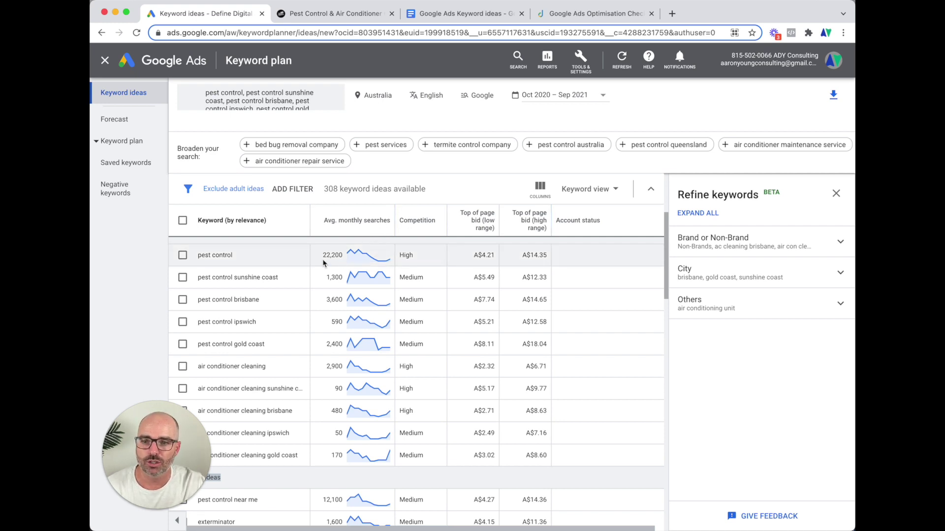
pyautogui.moveTo(382, 261)
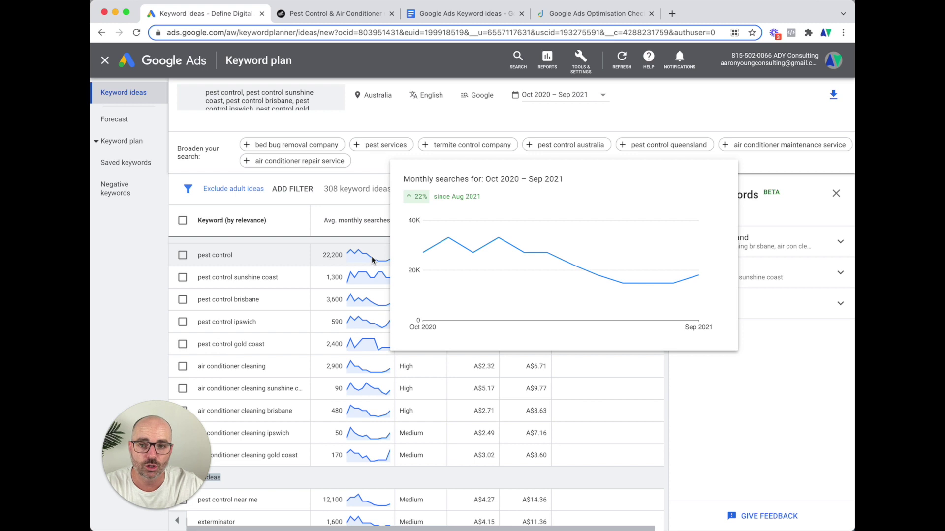
pyautogui.moveTo(447, 247)
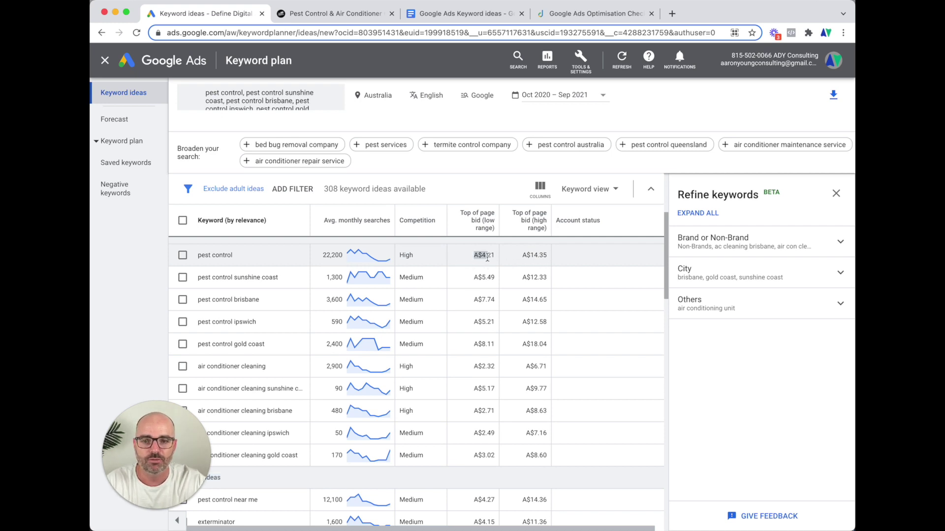
pyautogui.moveTo(518, 257); pyautogui.dragTo(549, 256)
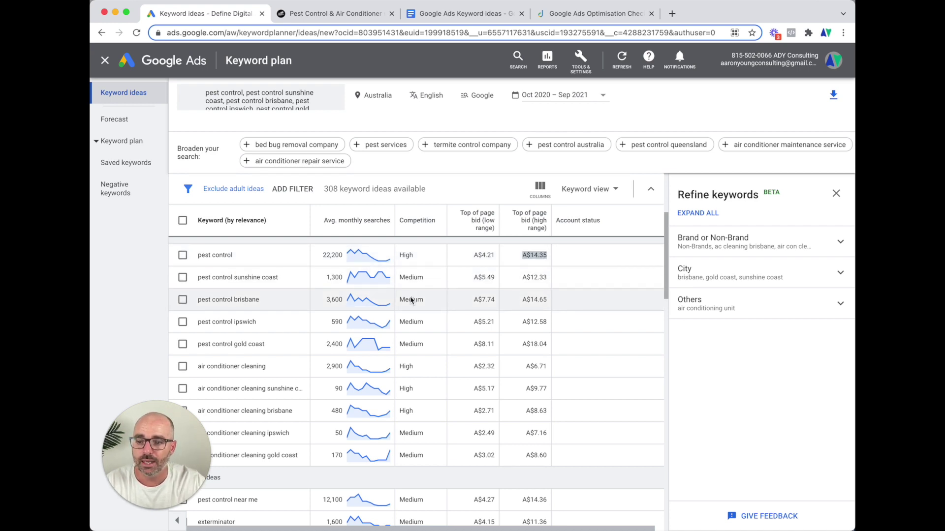
# Select the provided keywords pest control, pest control sunshine coast, pest control brisbane, pest control ipswich and pest control gold coast
pyautogui.scroll(-1, 374, 302)
pyautogui.scroll(3, 303, 309)
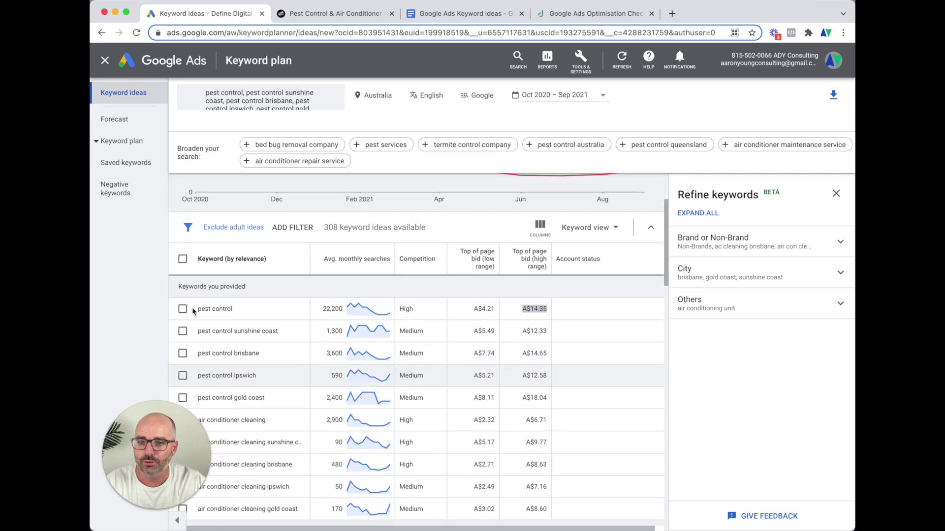
pyautogui.click(183, 309)
pyautogui.scroll(-2, 183, 303)
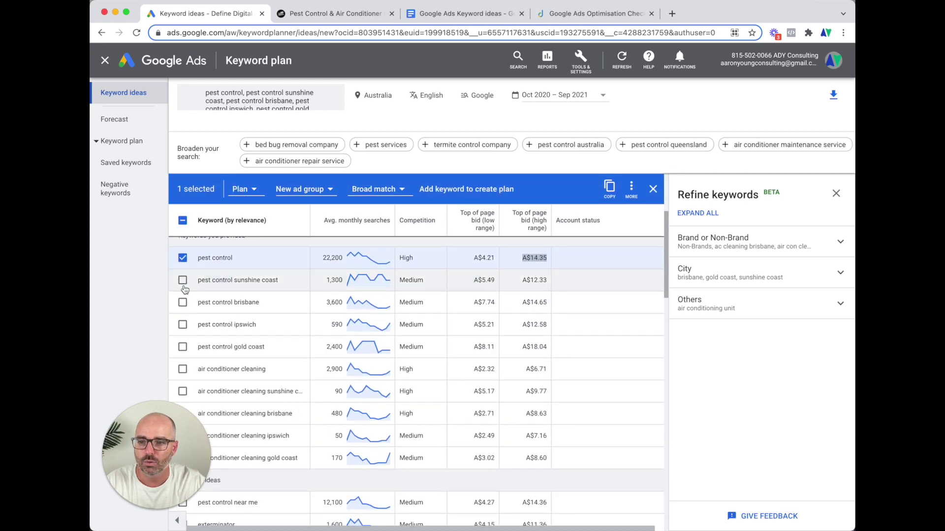
pyautogui.click(183, 284)
pyautogui.click(182, 303)
pyautogui.click(182, 325)
pyautogui.click(183, 347)
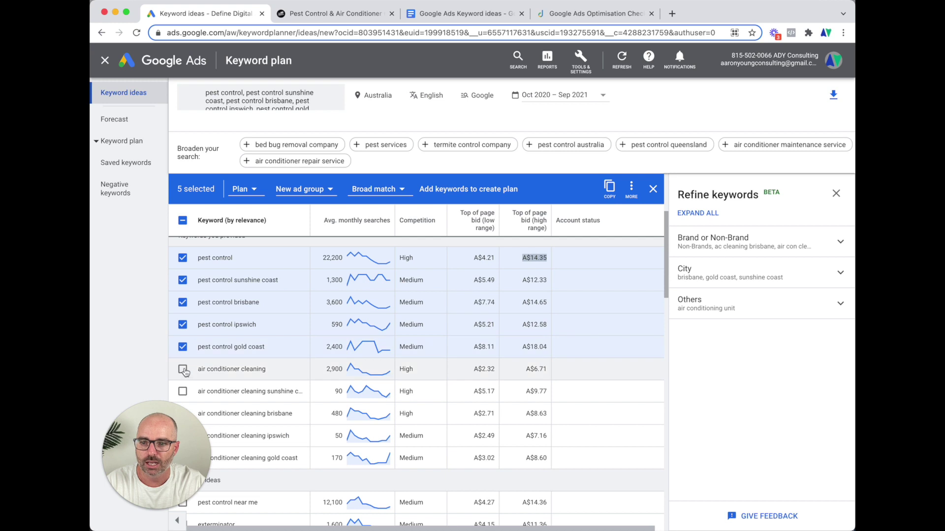
# Add the provided air conditioner cleaning keyword and its sunshine coast, brisbane, ipswich and gold coast variants to the selection
pyautogui.click(182, 369)
pyautogui.scroll(-2, 185, 364)
pyautogui.click(181, 341)
pyautogui.click(182, 363)
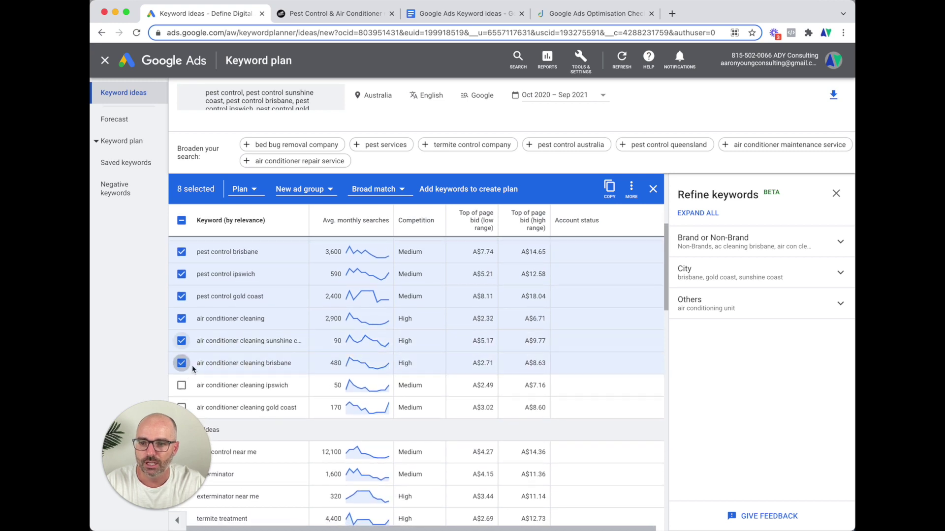
pyautogui.scroll(-2, 192, 369)
pyautogui.click(182, 340)
pyautogui.click(182, 363)
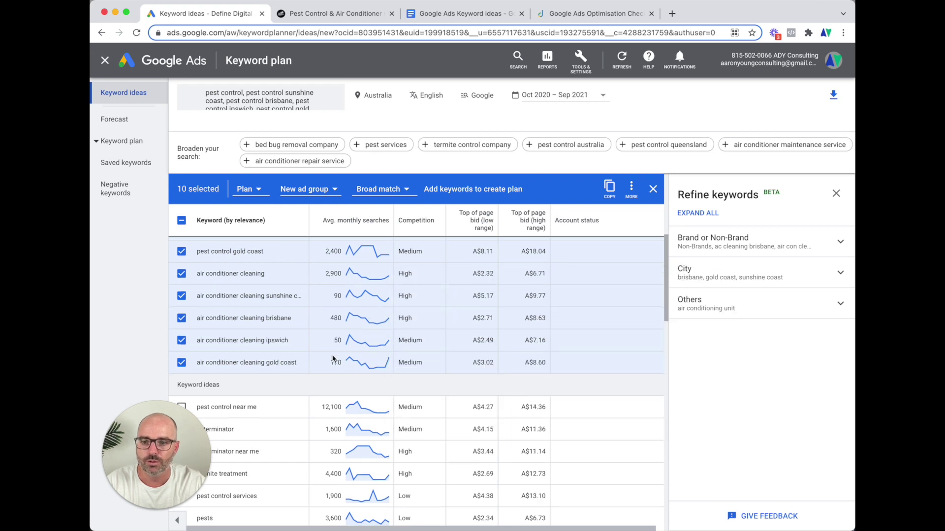
# Deselect the broad keyword "pest control" among the provided keywords
pyautogui.scroll(-6, 333, 356)
pyautogui.scroll(8, 332, 355)
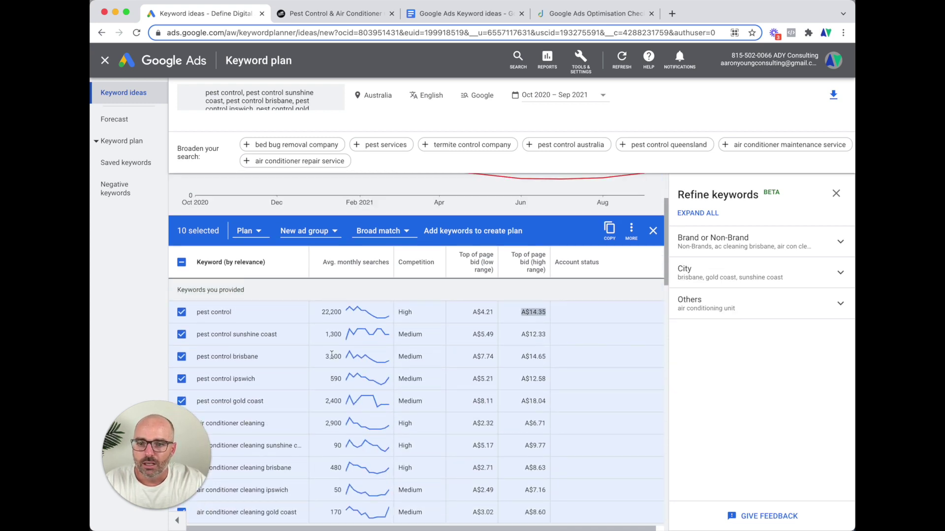
pyautogui.scroll(-2, 182, 321)
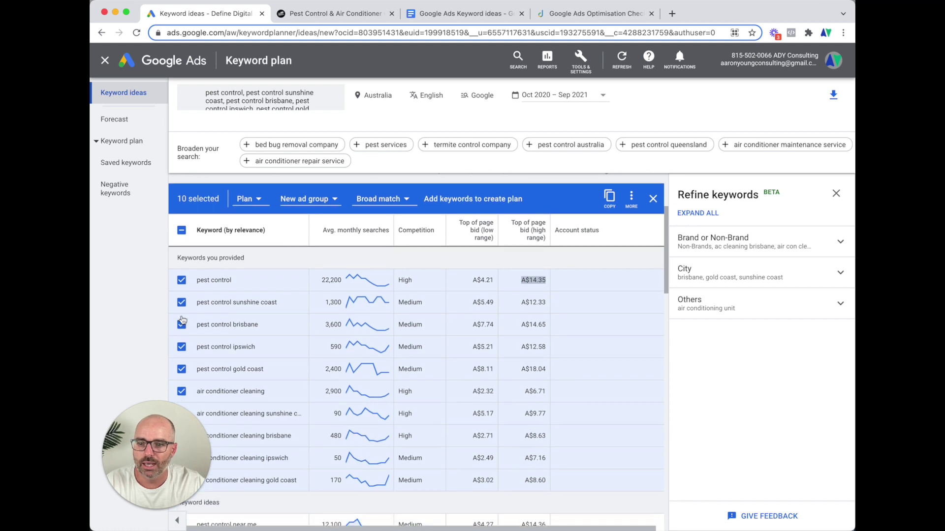
pyautogui.click(181, 277)
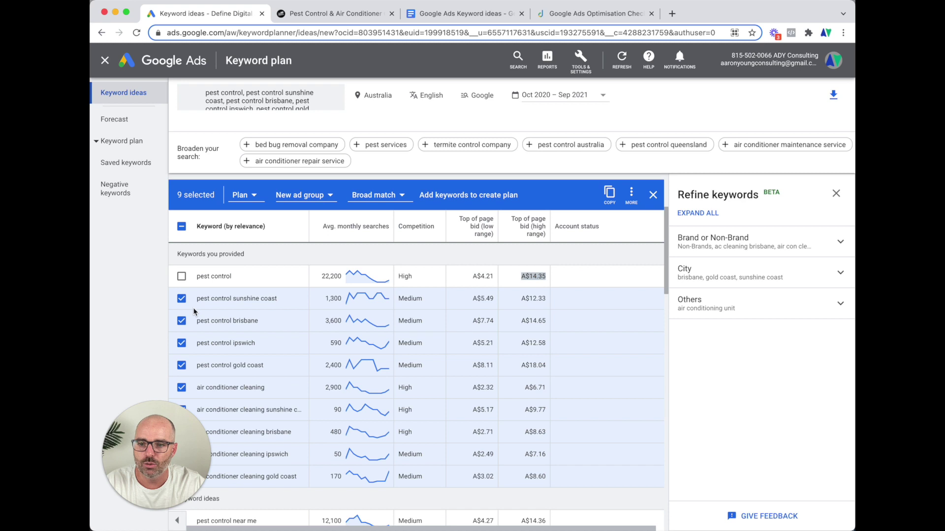
# Compare monthly searches, competition and top-of-page bids of the provided pest control and air conditioner cleaning keywords by location
pyautogui.scroll(-2, 196, 313)
pyautogui.scroll(2, 199, 339)
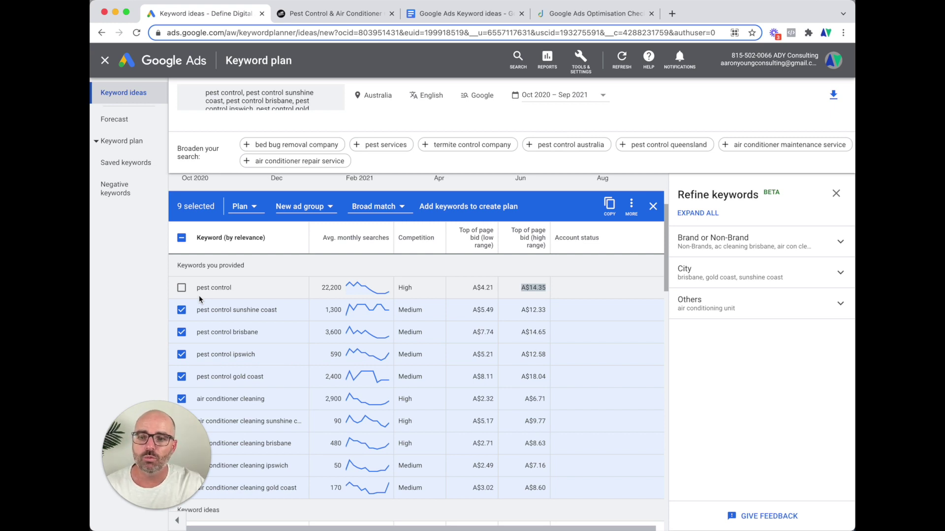
pyautogui.scroll(-1, 285, 342)
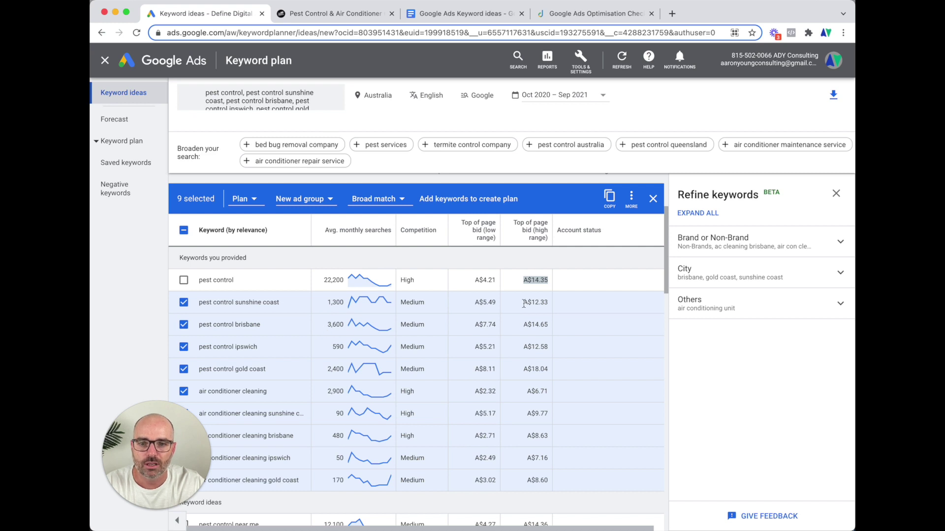
pyautogui.scroll(-1, 486, 342)
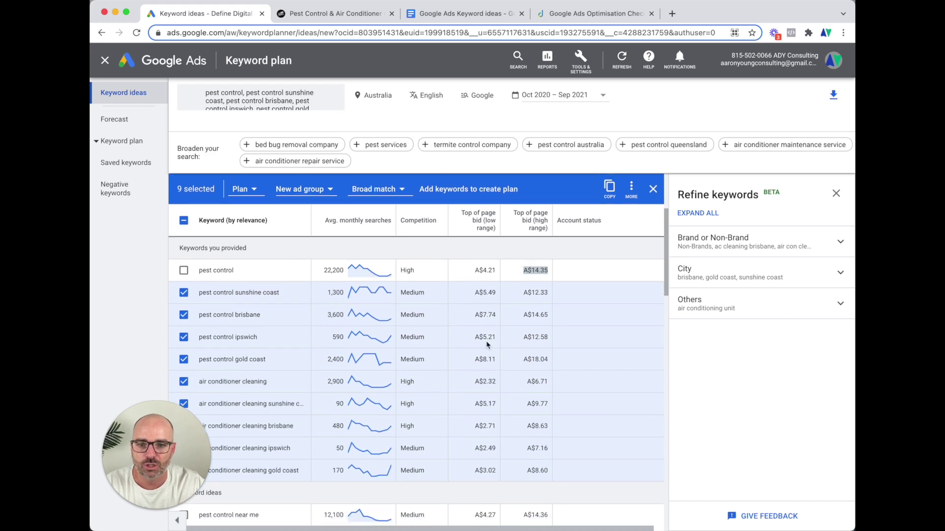
pyautogui.scroll(-3, 486, 341)
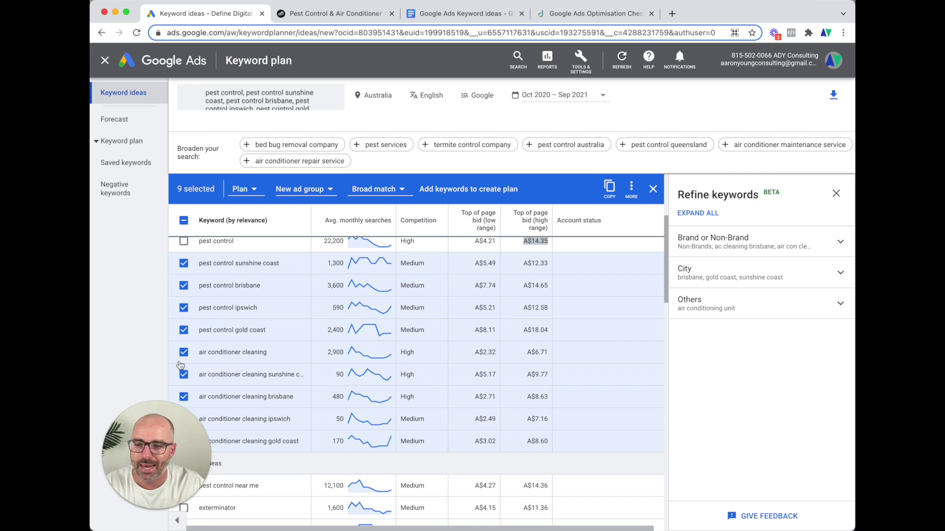
pyautogui.scroll(1, 328, 367)
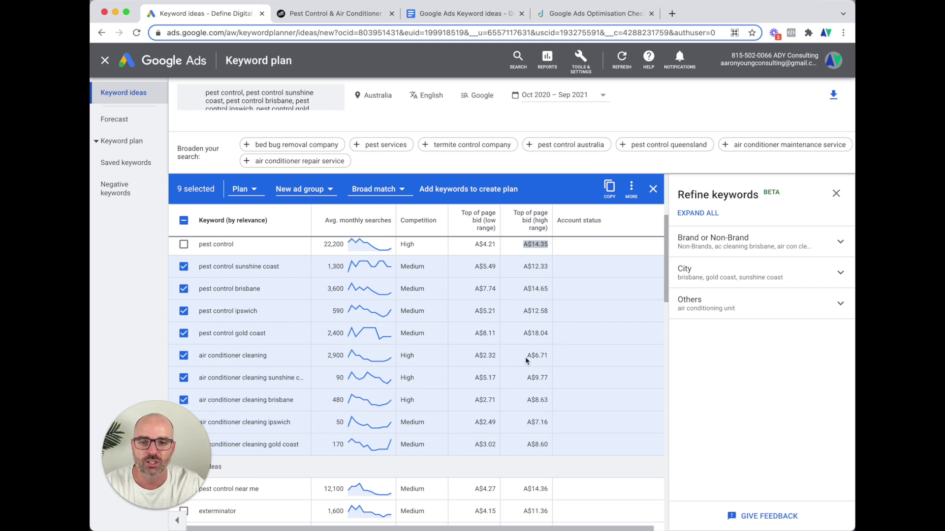
pyautogui.scroll(-3, 524, 357)
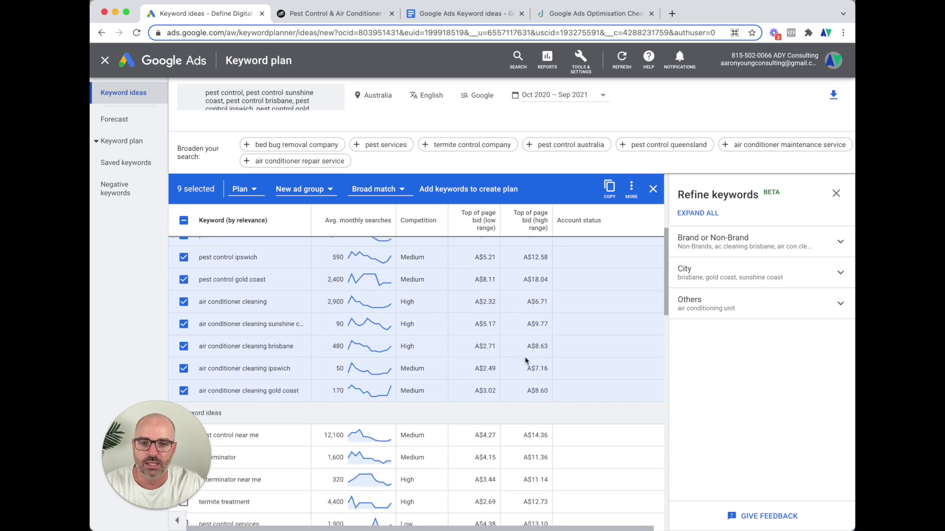
pyautogui.scroll(-4, 525, 356)
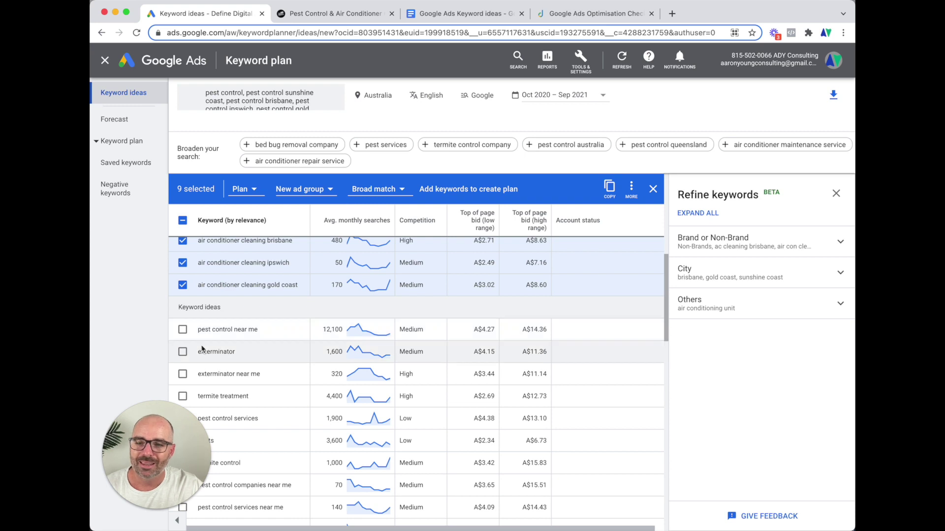
pyautogui.scroll(1, 202, 344)
pyautogui.scroll(5, 202, 344)
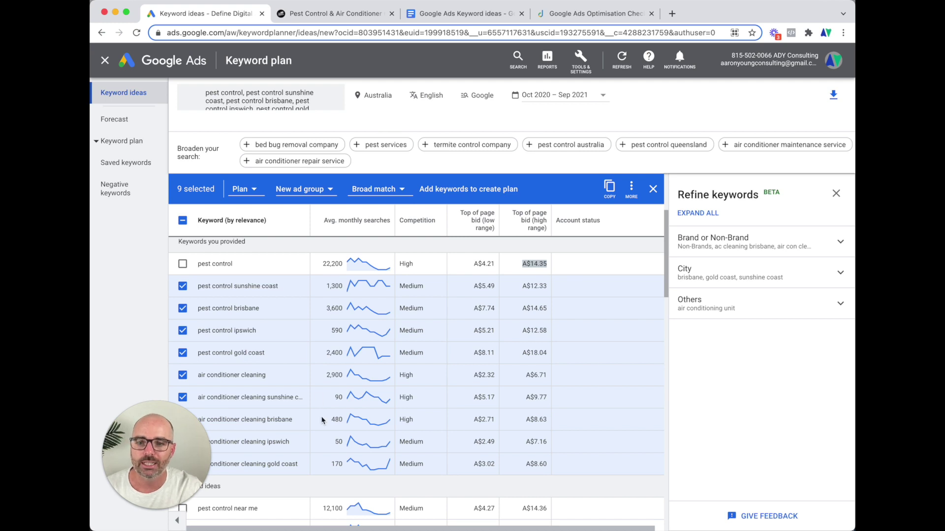
pyautogui.scroll(-1, 351, 446)
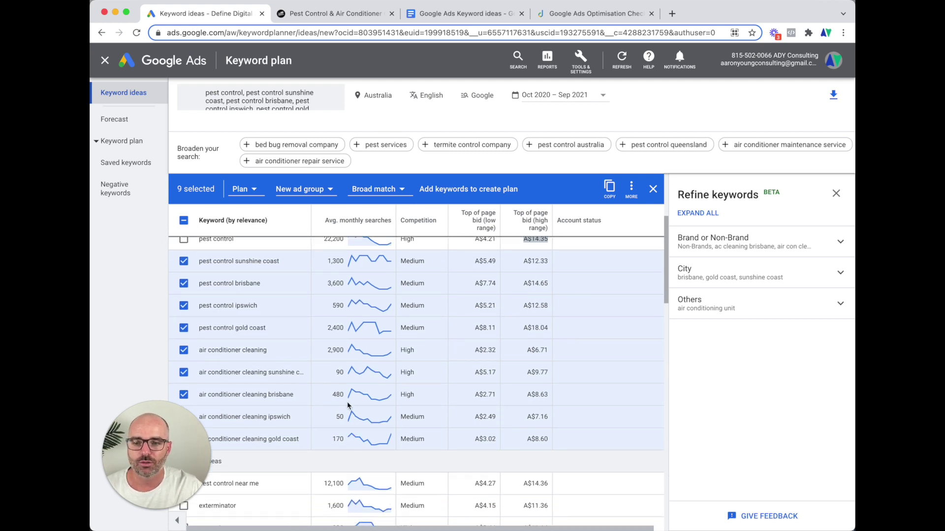
# Examine the first suggested keyword ideas, such as exterminator and termite treatment, against the provided keywords
pyautogui.scroll(-8, 346, 400)
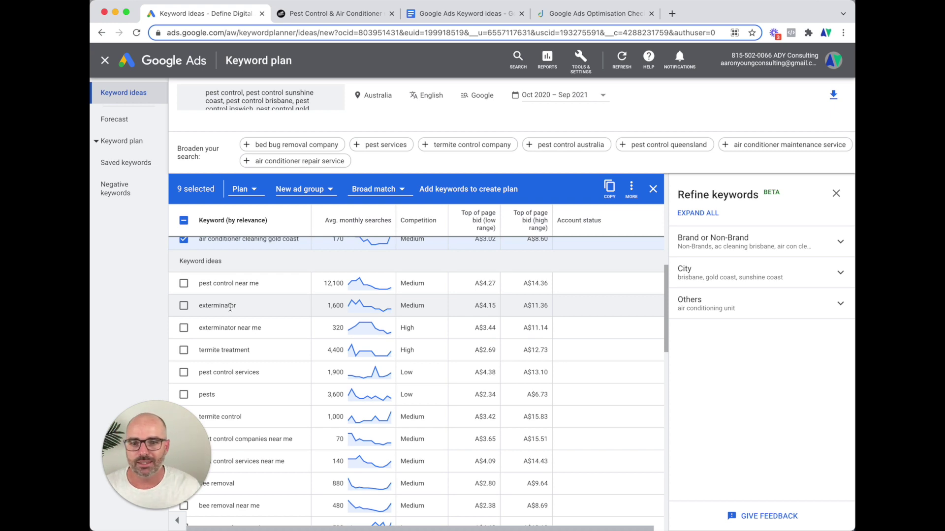
pyautogui.scroll(5, 229, 308)
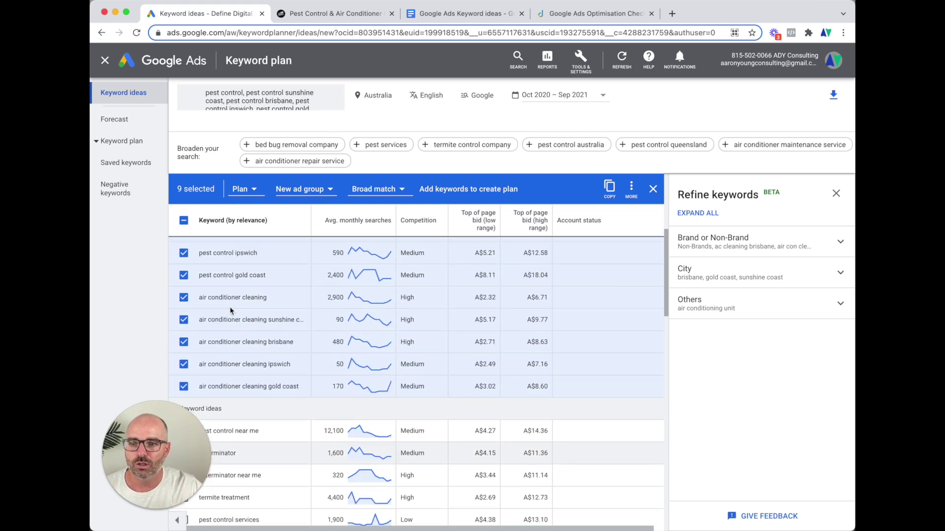
pyautogui.scroll(-5, 251, 316)
pyautogui.scroll(5, 264, 316)
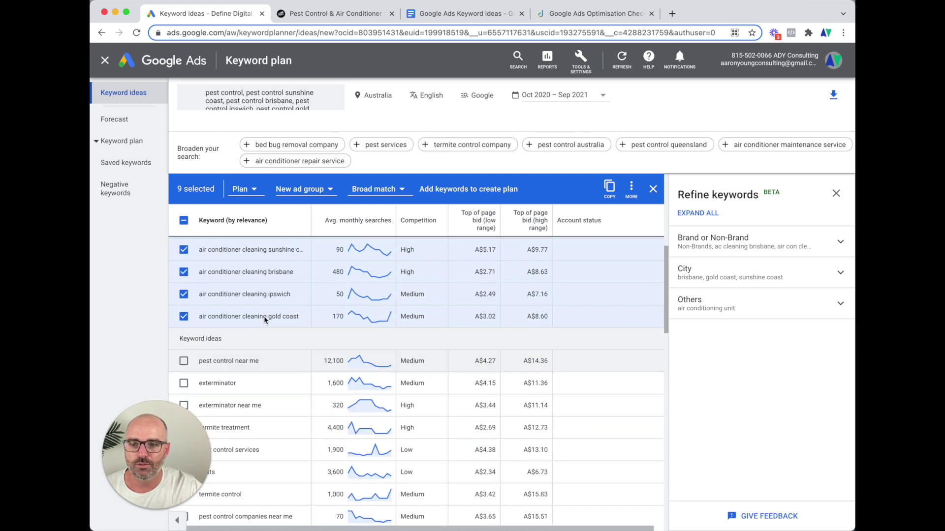
pyautogui.scroll(-5, 324, 351)
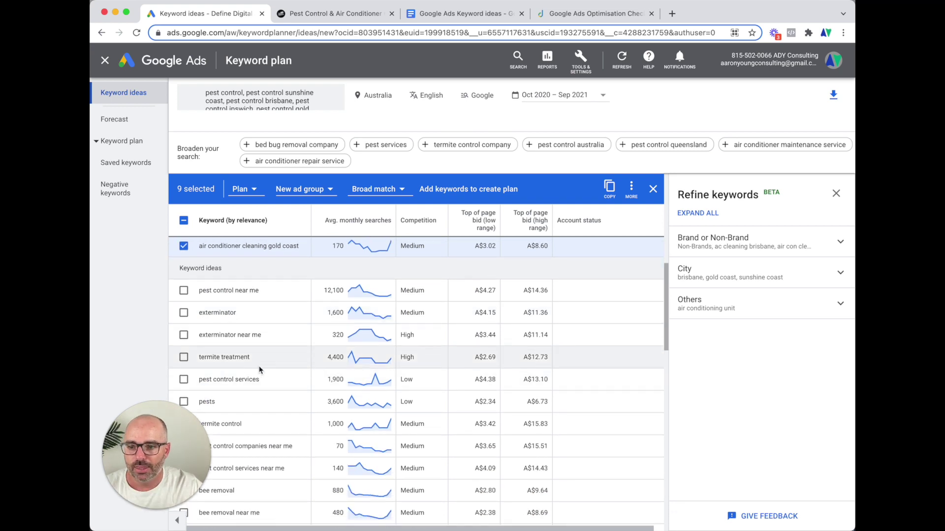
pyautogui.hscroll(1, 213, 359)
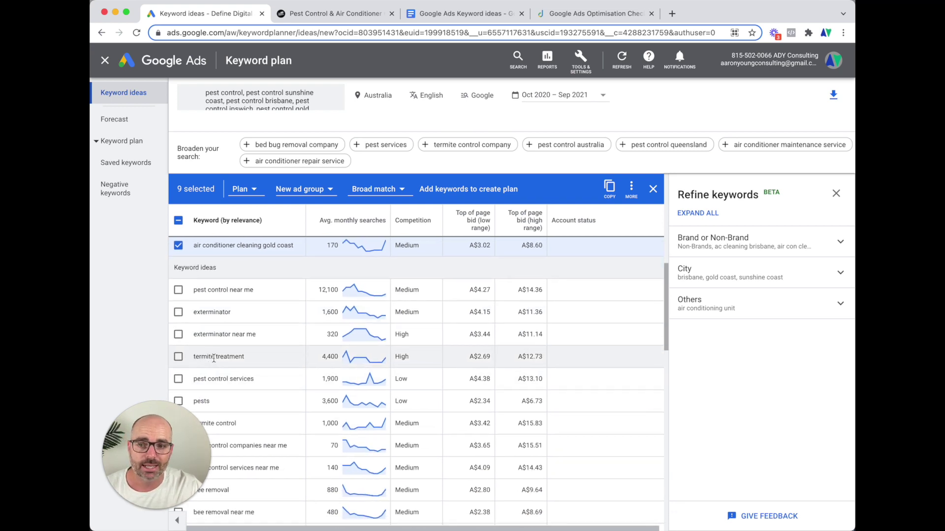
pyautogui.hscroll(-1, 214, 358)
# Select "ac cleaning" and "aircon cleaning" from the suggested keyword ideas in addition to the current selection
pyautogui.scroll(-3, 216, 369)
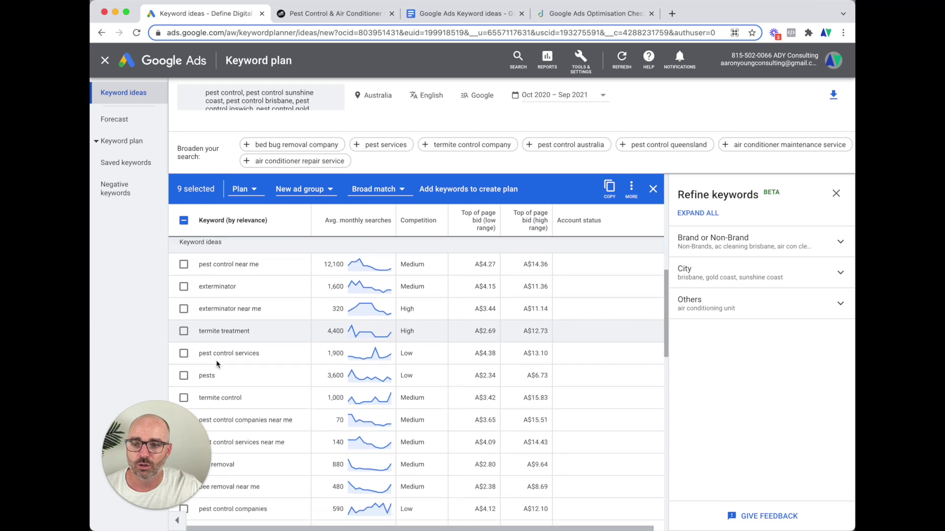
pyautogui.scroll(-6, 217, 374)
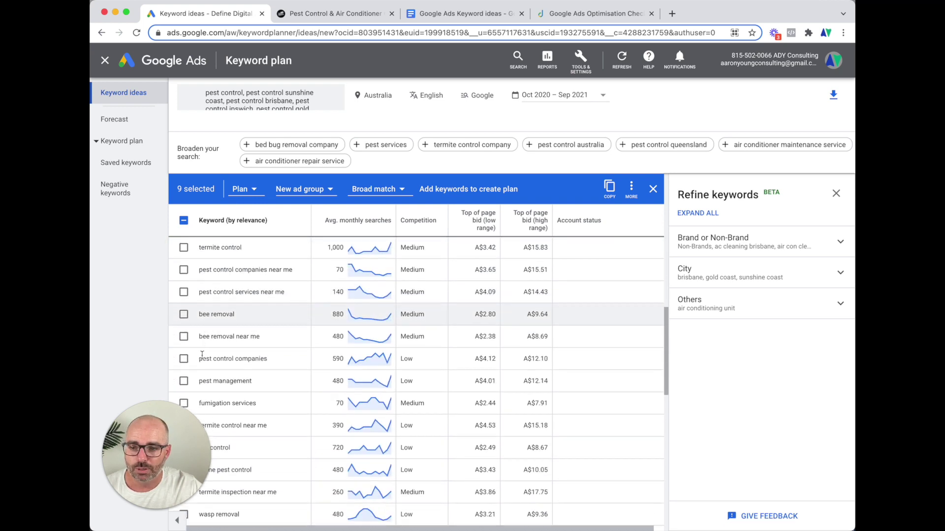
pyautogui.scroll(-3, 197, 367)
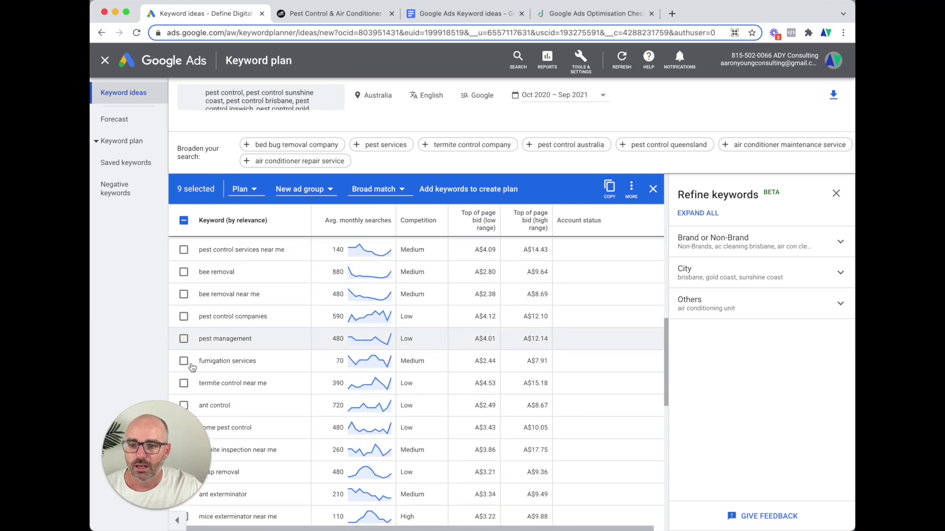
pyautogui.scroll(-4, 192, 368)
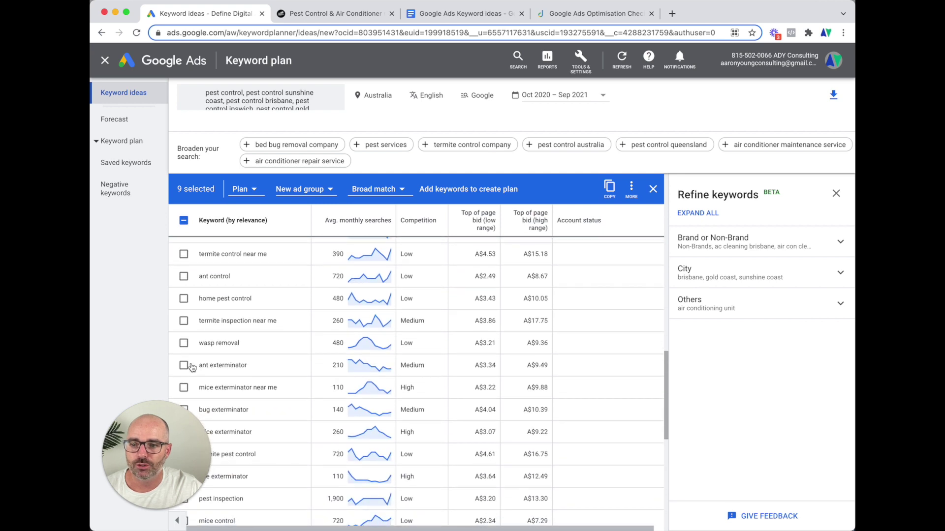
pyautogui.scroll(-5, 192, 367)
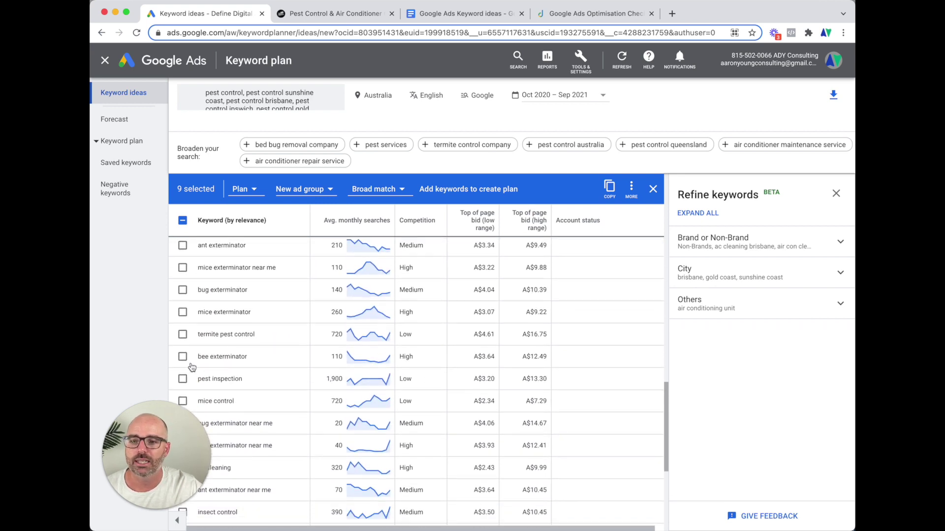
pyautogui.scroll(-5, 192, 367)
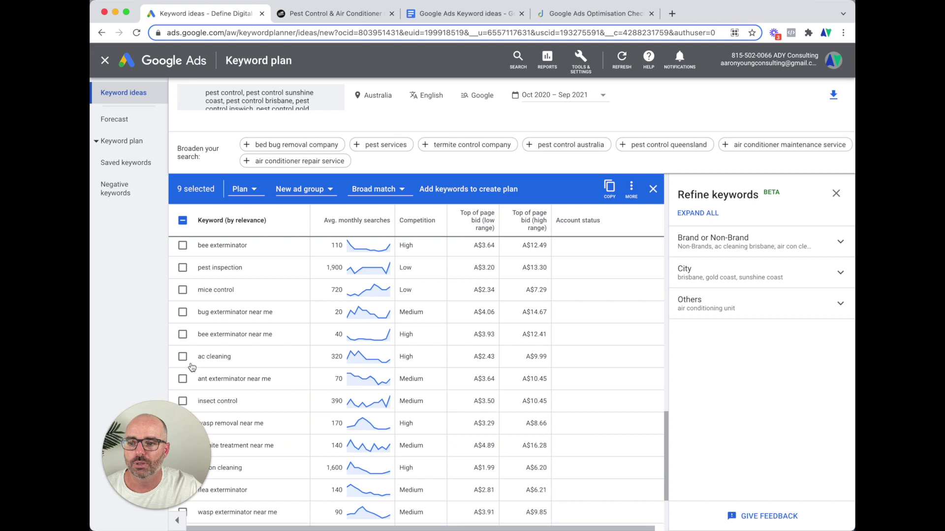
pyautogui.click(182, 357)
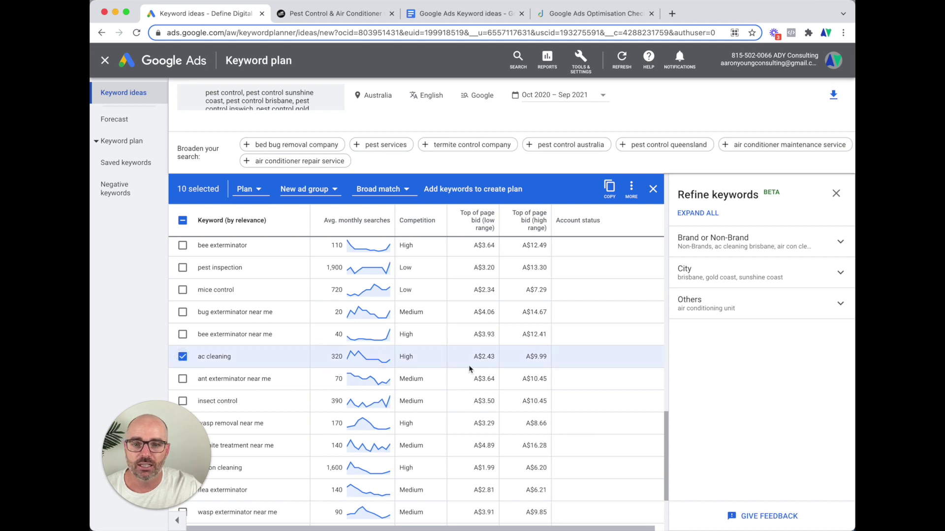
pyautogui.scroll(-4, 326, 362)
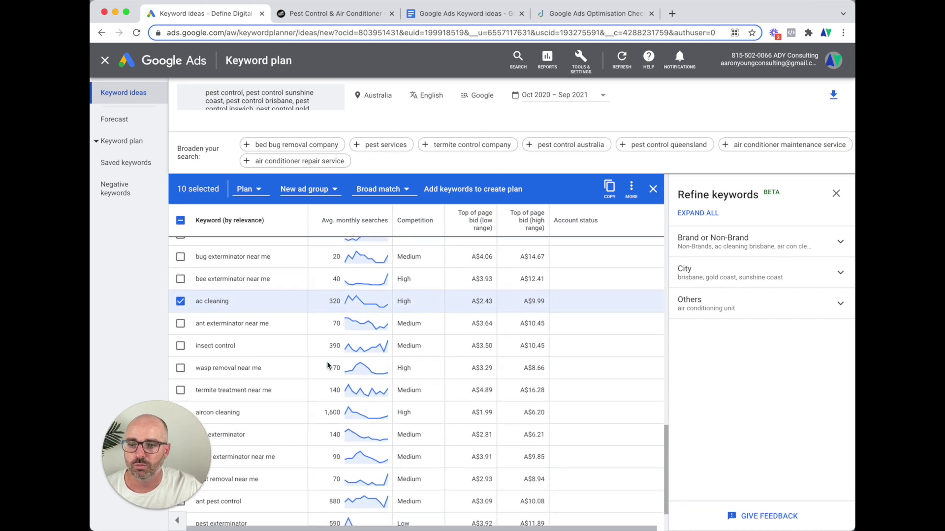
pyautogui.scroll(-1, 327, 365)
pyautogui.click(181, 365)
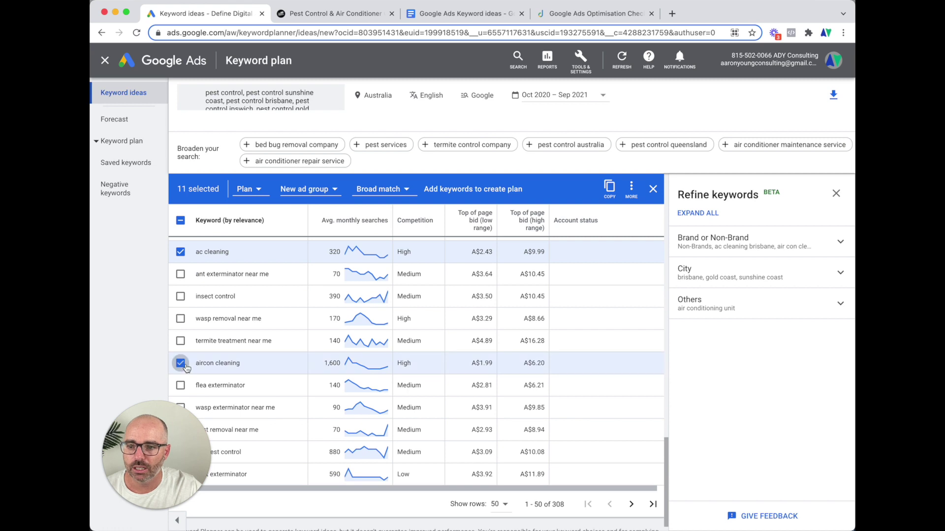
pyautogui.scroll(-1, 186, 368)
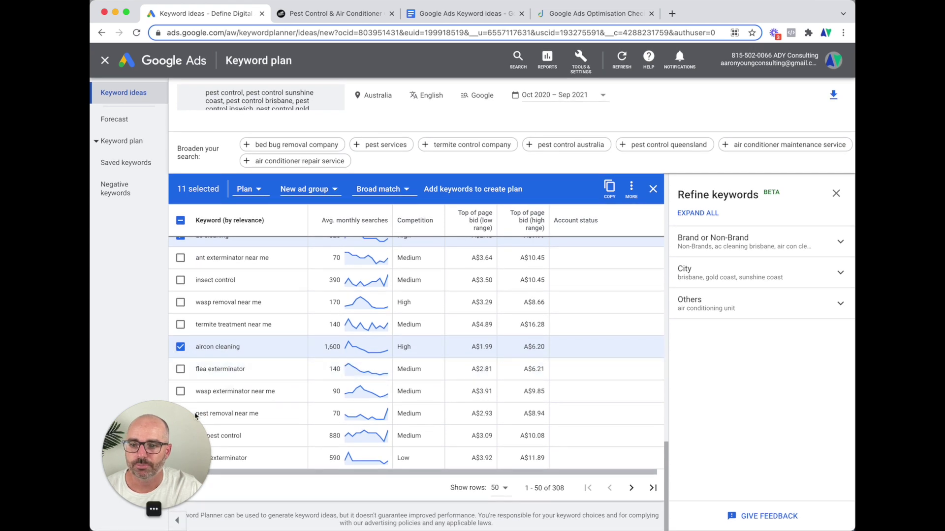
# Create a new ad group named "99 People" and add the selected keywords to the plan
pyautogui.scroll(5, 241, 369)
pyautogui.scroll(-2, 231, 437)
pyautogui.scroll(2, 230, 437)
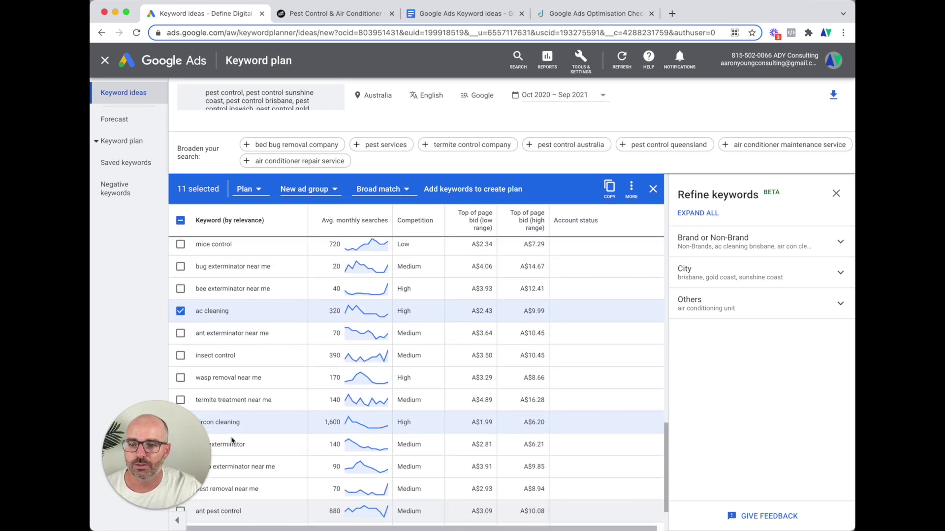
pyautogui.scroll(10, 231, 436)
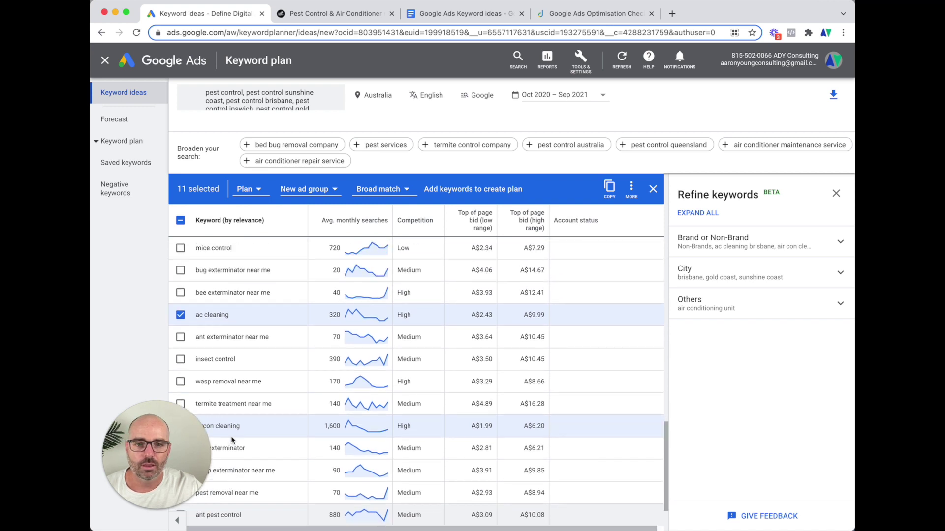
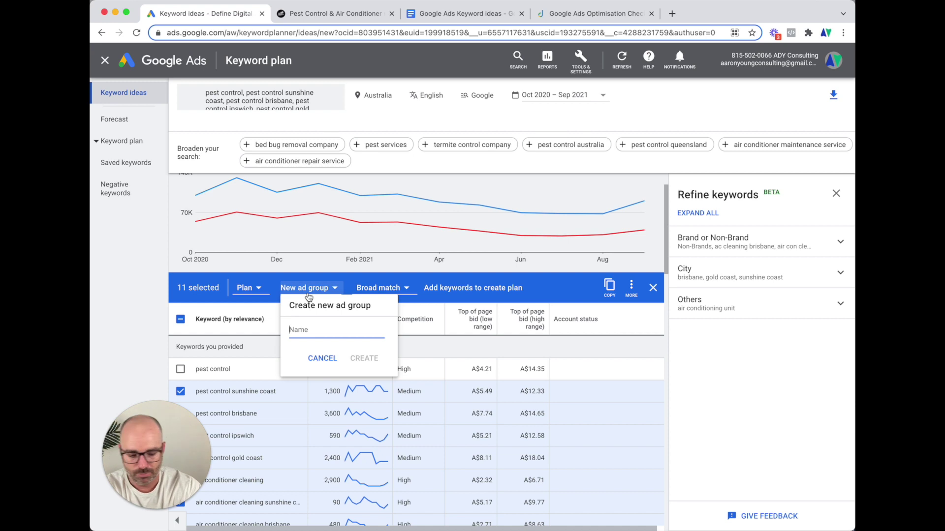
pyautogui.write('99')
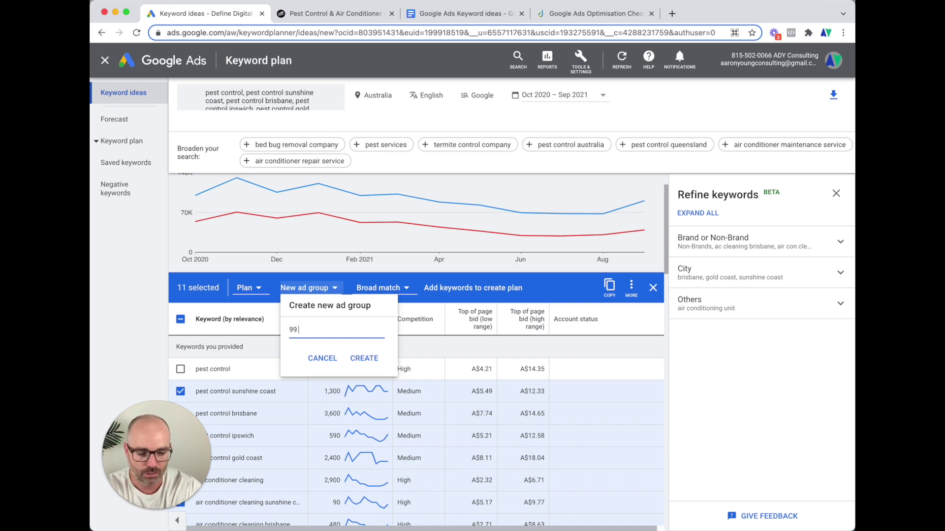
pyautogui.write(' People')
pyautogui.click(370, 357)
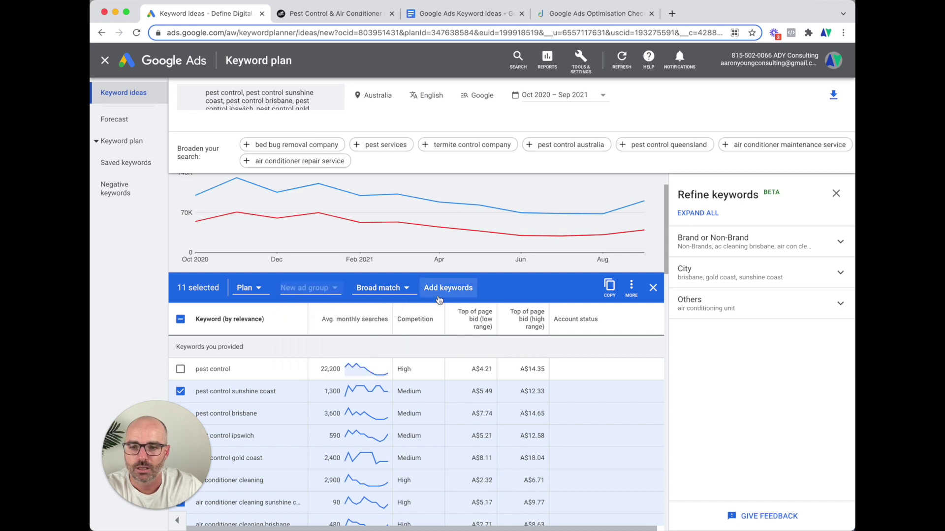
pyautogui.click(439, 294)
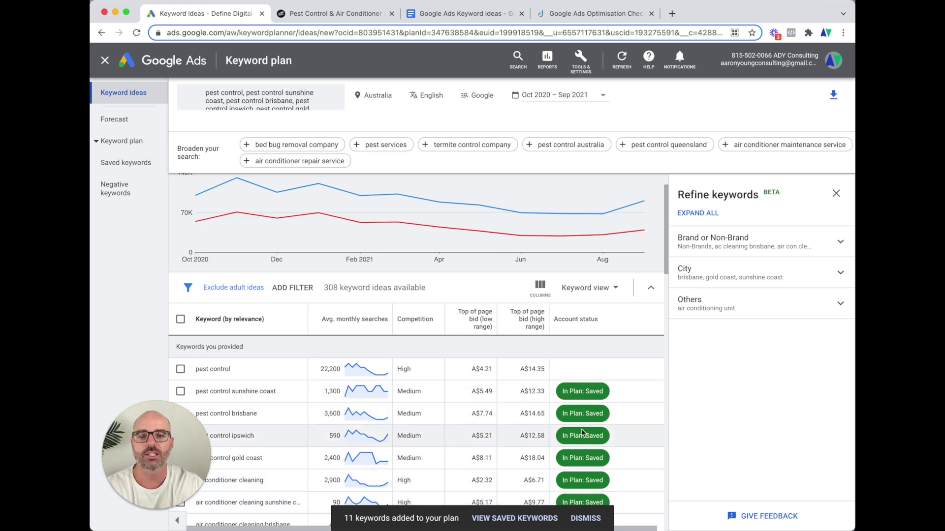
# Remove the Ipswich and Gold Coast air conditioner cleaning keywords from the search, refresh the ideas, and add the suggestion "pest services"
pyautogui.scroll(-1, 464, 183)
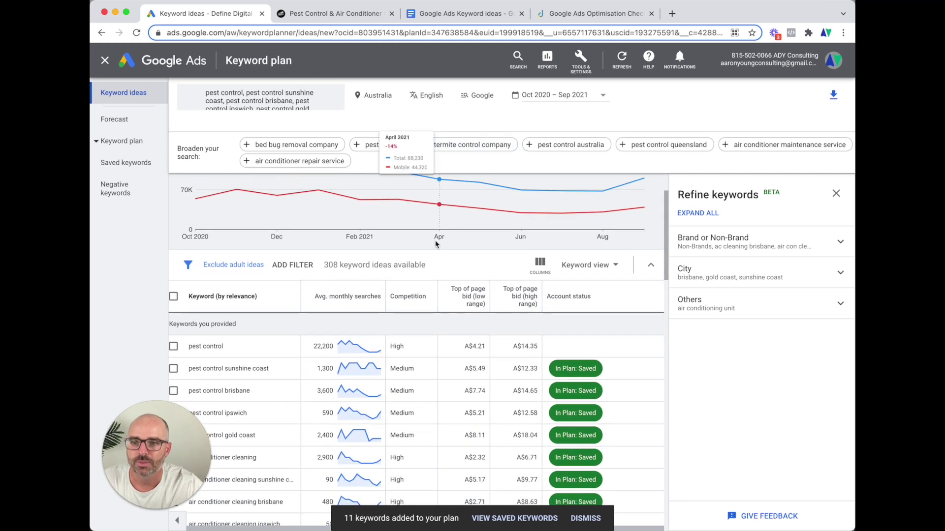
pyautogui.scroll(3, 434, 242)
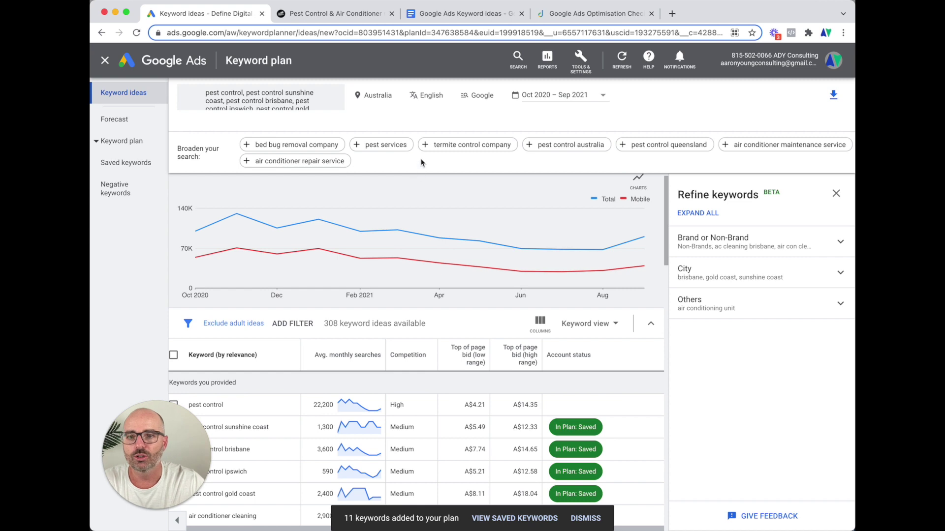
pyautogui.click(769, 146)
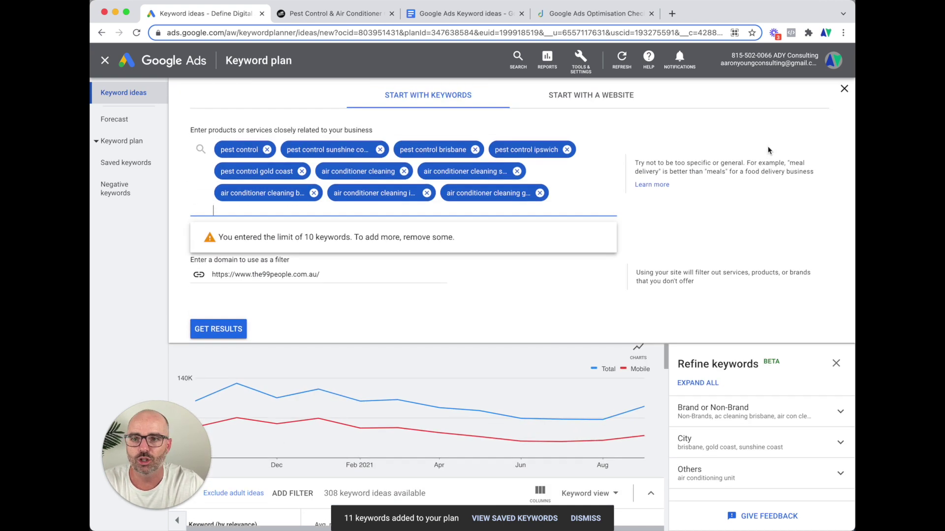
pyautogui.click(540, 193)
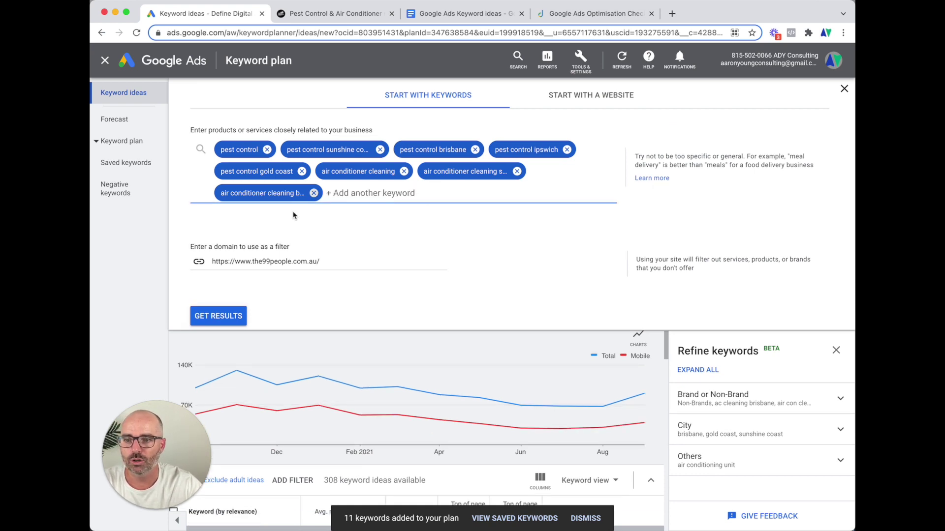
pyautogui.click(219, 316)
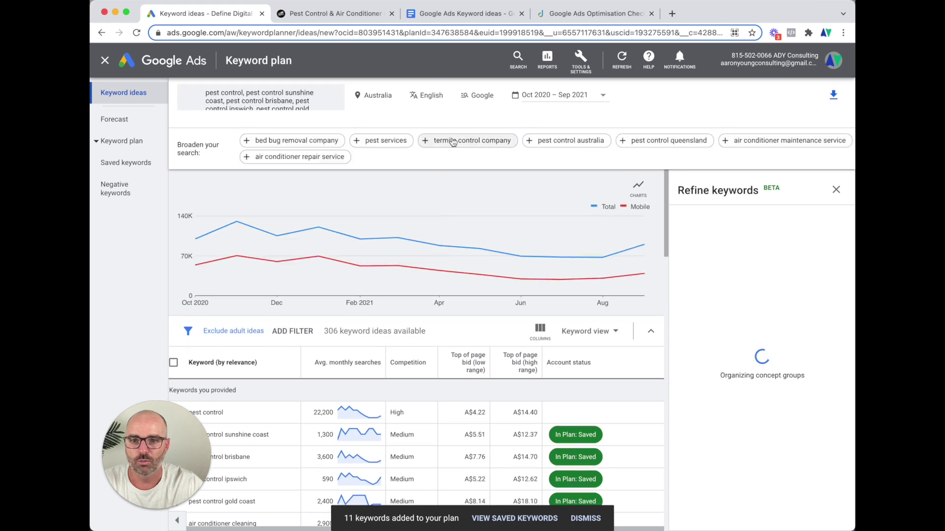
pyautogui.click(382, 141)
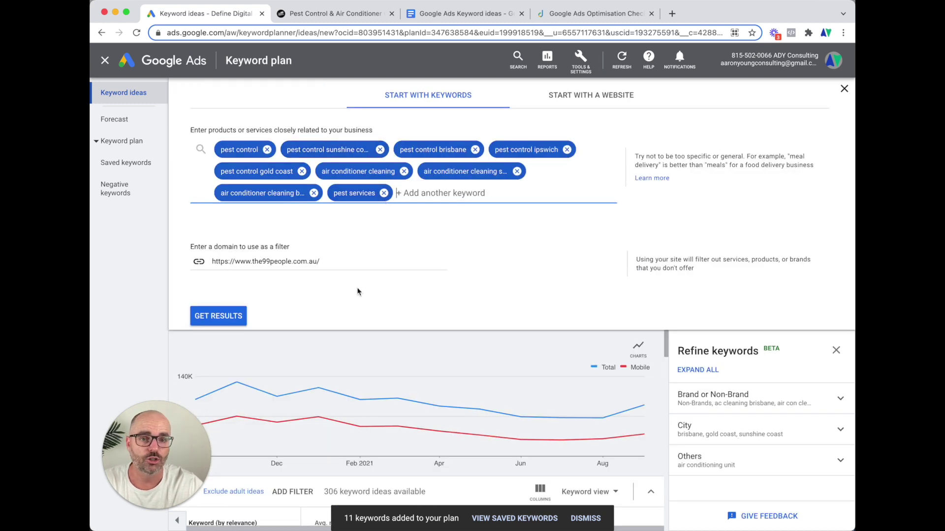
# Open the plan's forecast with its clicks chart and set the average daily budget to A$57 along the curve
pyautogui.click(117, 128)
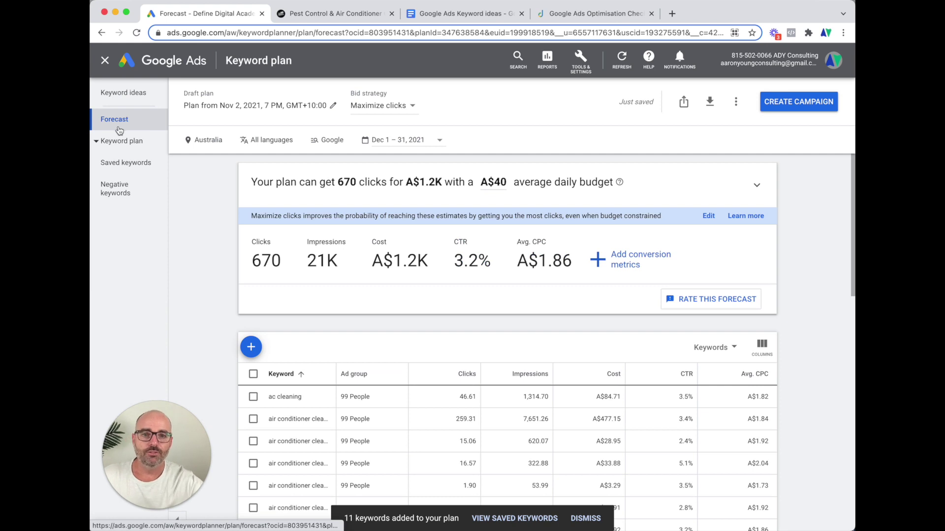
pyautogui.click(750, 189)
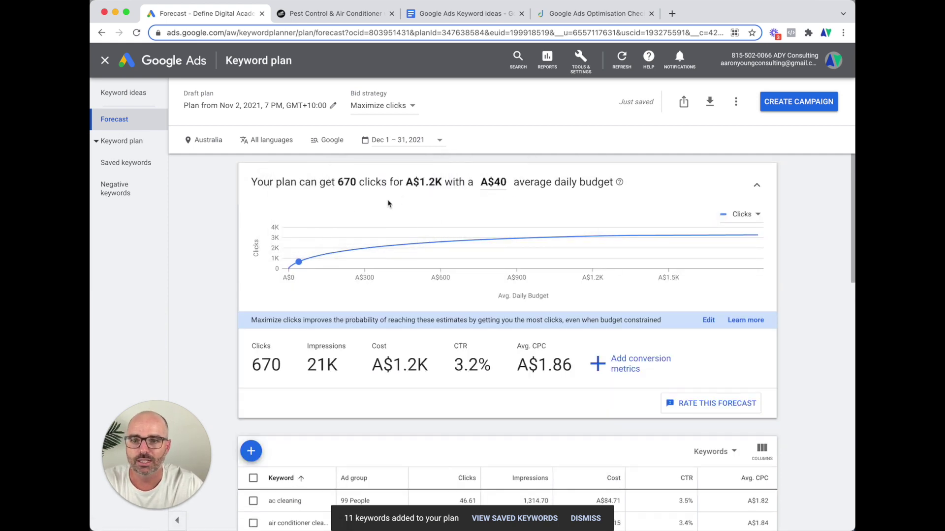
pyautogui.moveTo(332, 264)
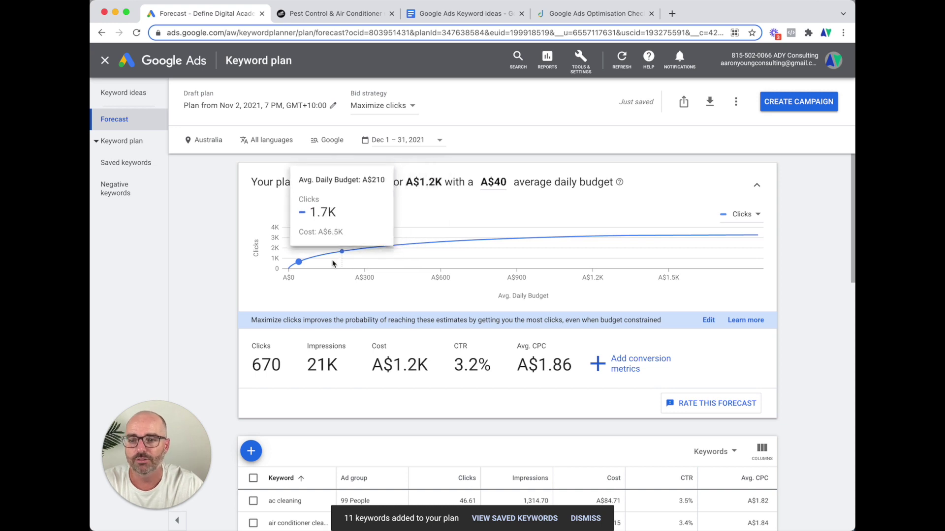
pyautogui.click(306, 259)
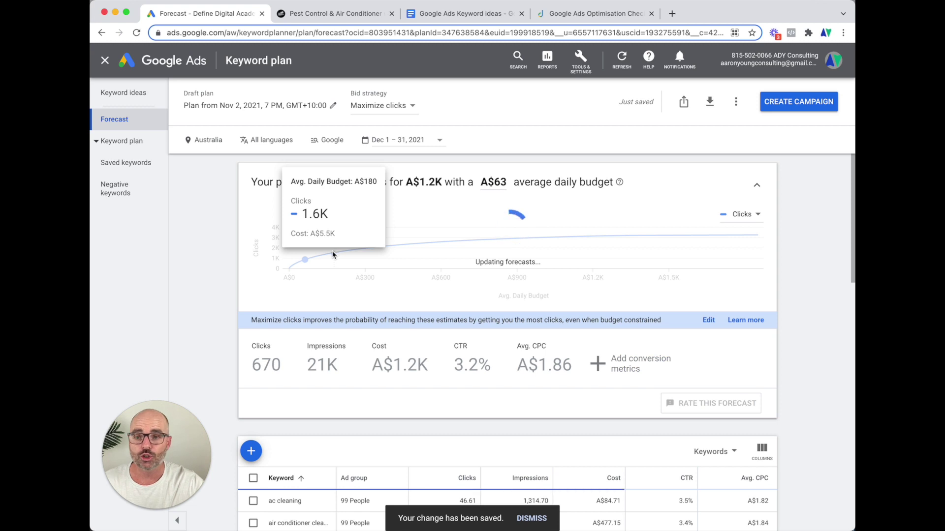
pyautogui.click(305, 259)
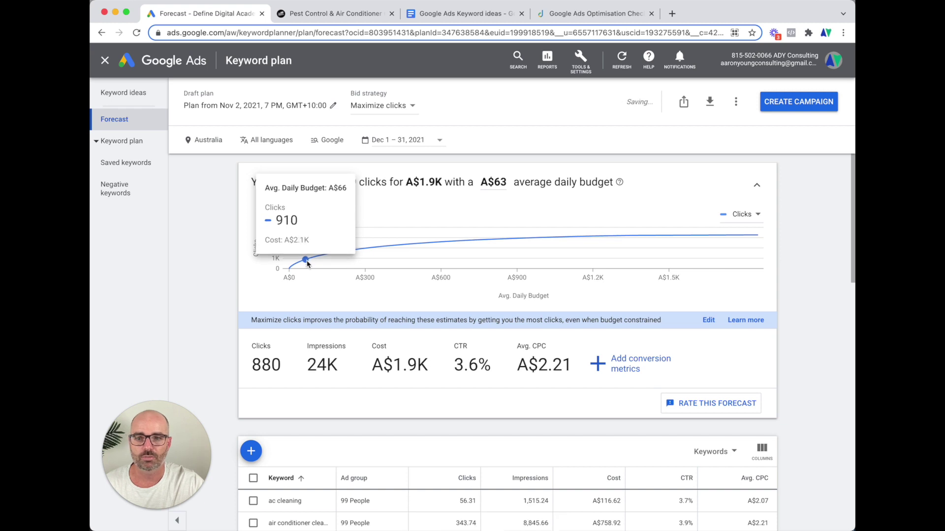
# Export the plan's historical metrics to a Google Sheets file named "99 People KW" in My Drive and open the sheet
pyautogui.scroll(-1, 325, 260)
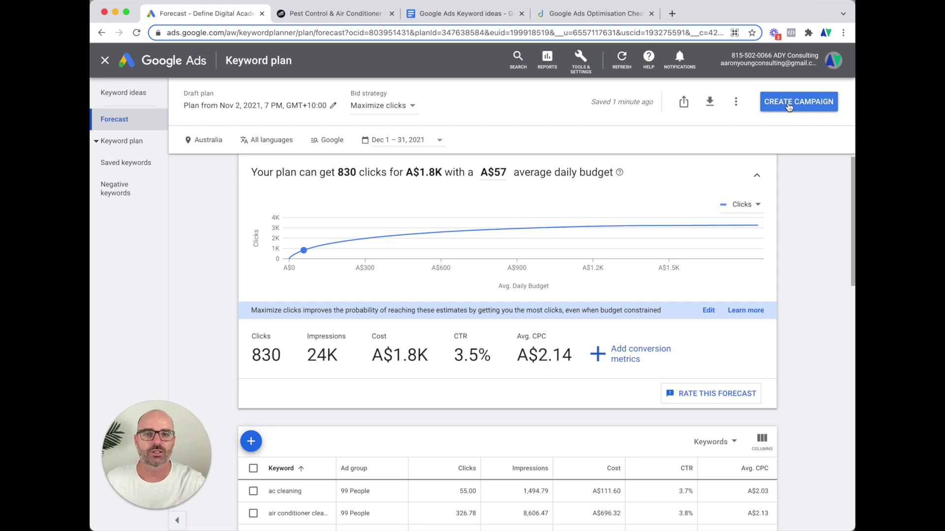
pyautogui.click(710, 105)
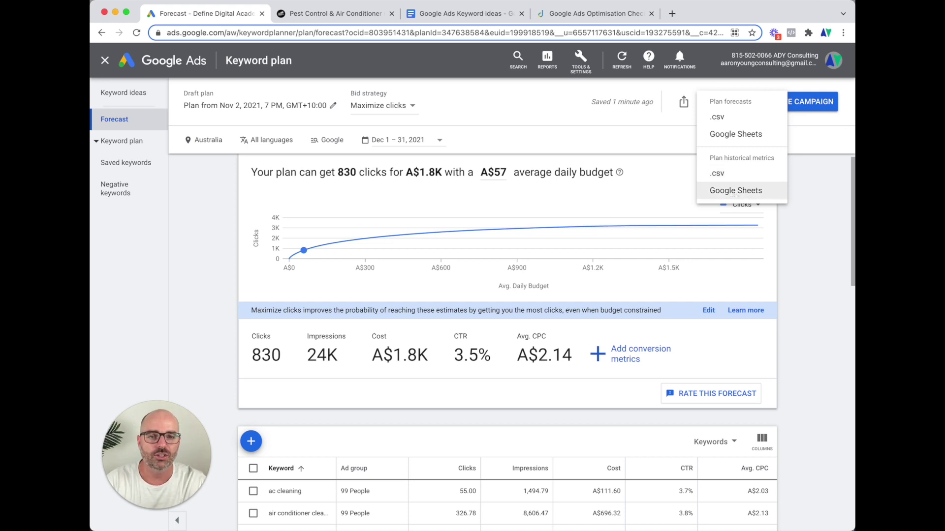
pyautogui.click(737, 191)
pyautogui.tripleClick(456, 266)
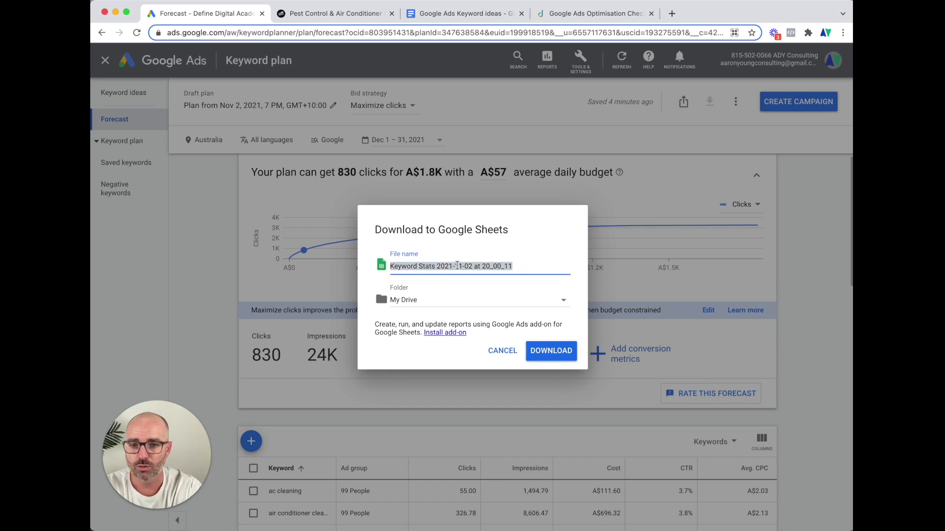
pyautogui.write('99 Po')
pyautogui.write('ople KW')
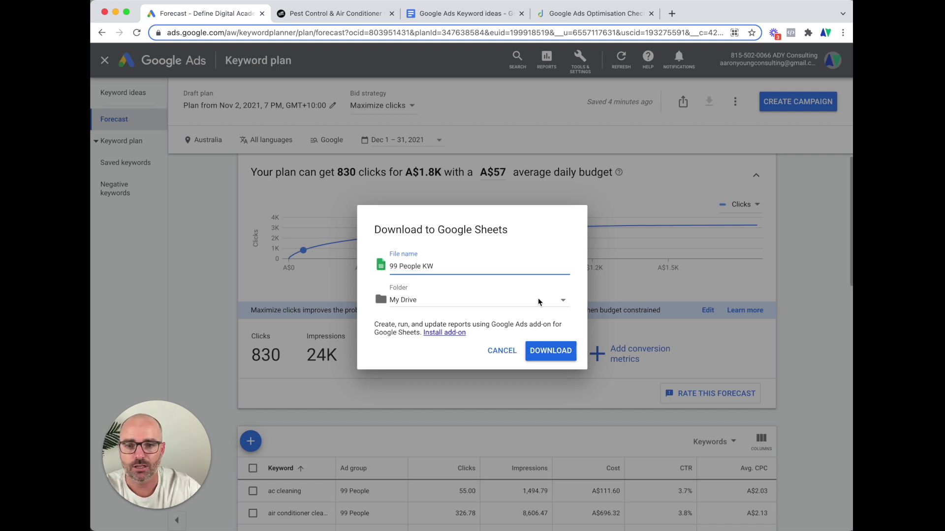
pyautogui.click(558, 352)
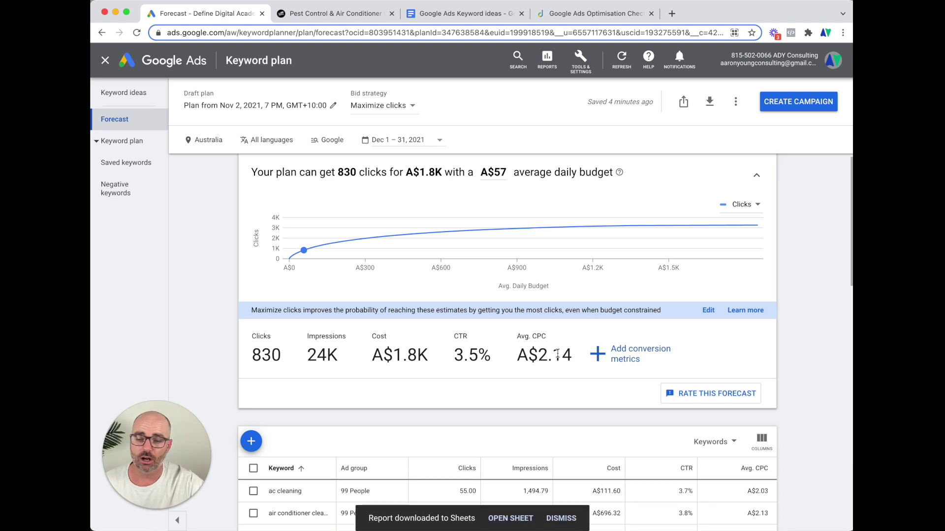
pyautogui.click(512, 518)
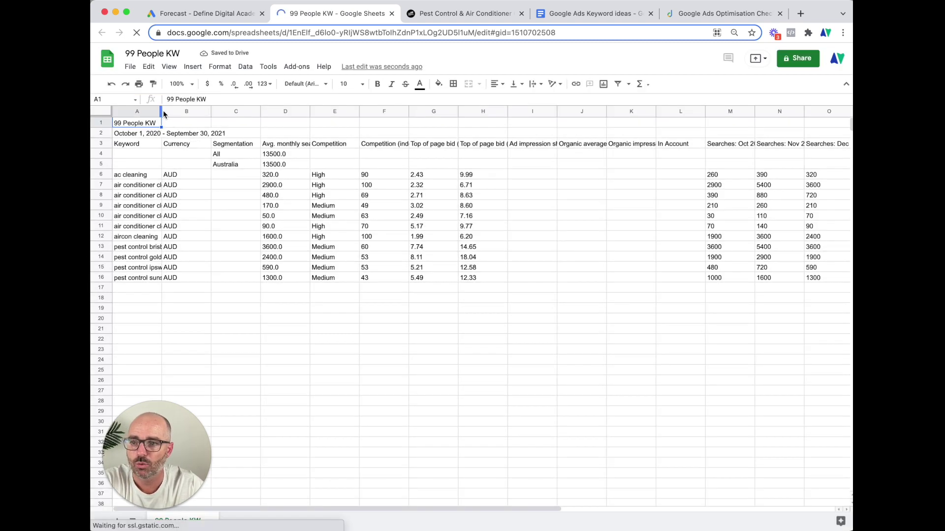
# Widen the Keyword column to fit its entries and delete the Currency and Segmentation columns
pyautogui.moveTo(162, 112)
pyautogui.mouseDown()
pyautogui.moveTo(188, 118)
pyautogui.moveTo(252, 197)
pyautogui.moveTo(283, 216)
pyautogui.mouseUp()
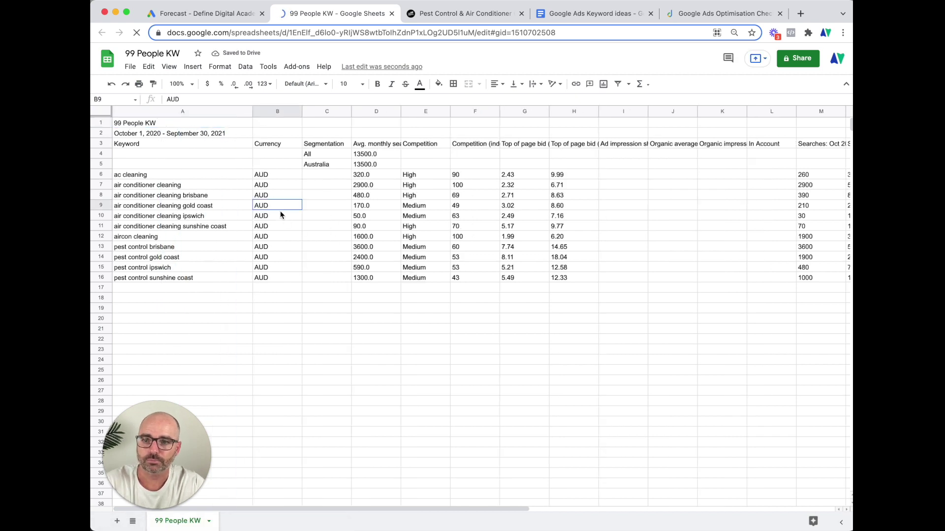
pyautogui.click(297, 112)
pyautogui.keyDown('shift'); pyautogui.click(315, 113); pyautogui.keyUp('shift')
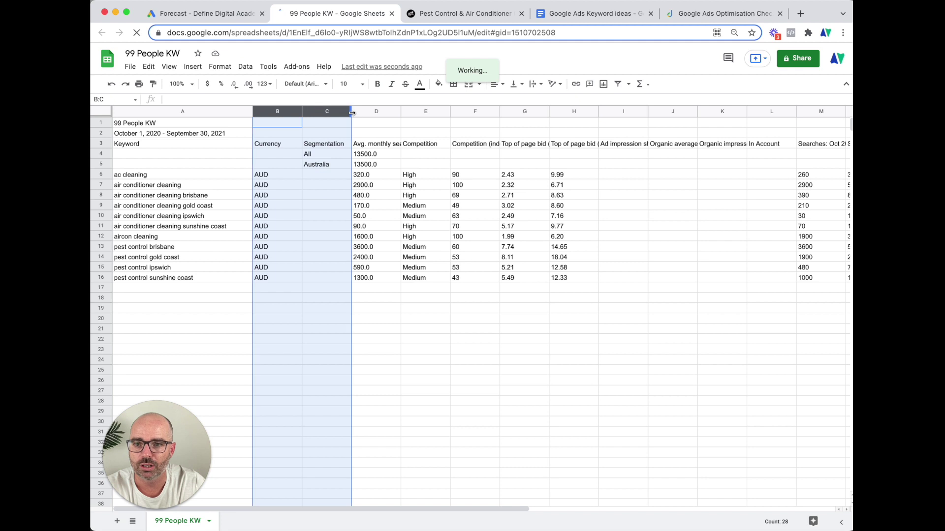
pyautogui.rightClick(348, 116)
pyautogui.click(387, 212)
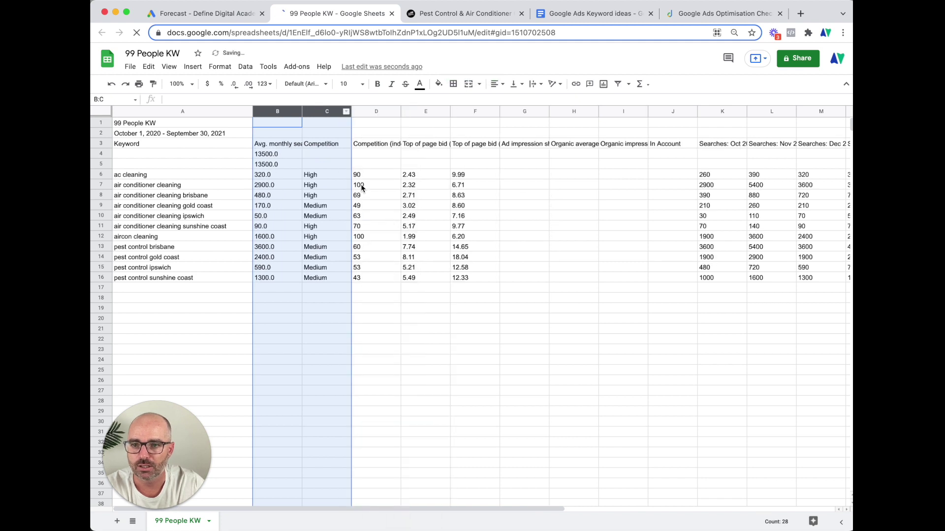
# Delete the title and date rows above the header and the two search total rows beneath it
pyautogui.click(101, 132)
pyautogui.keyDown('shift'); pyautogui.click(98, 124); pyautogui.keyUp('shift')
pyautogui.rightClick(99, 125)
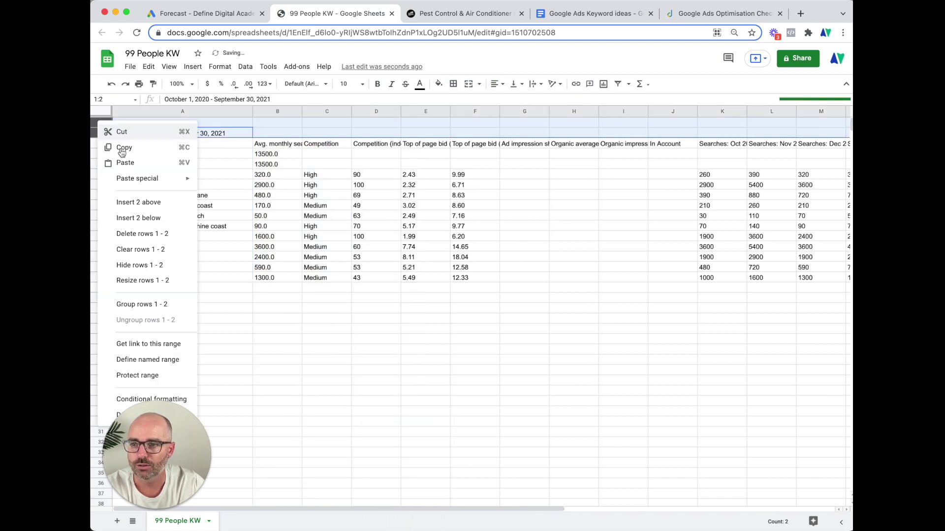
pyautogui.click(133, 232)
pyautogui.moveTo(101, 132); pyautogui.dragTo(104, 141)
pyautogui.rightClick(104, 140)
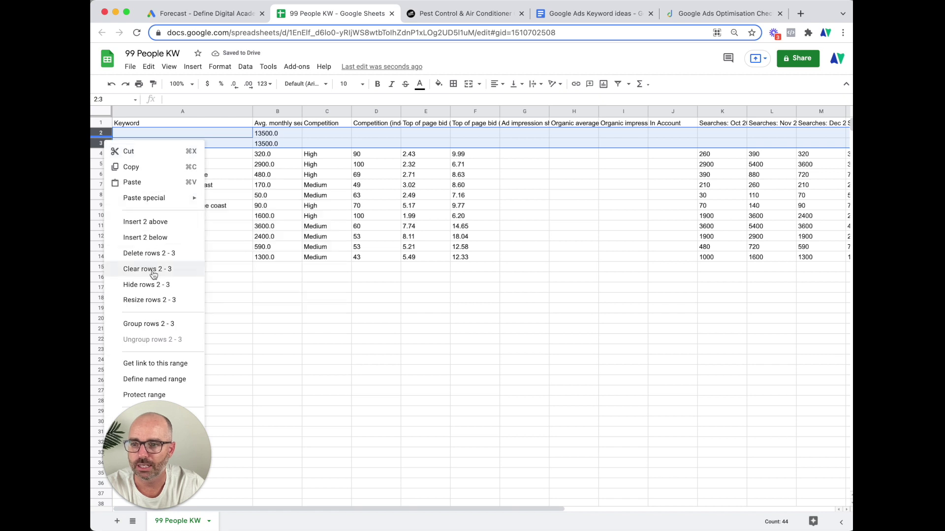
pyautogui.click(153, 253)
# Make the header row bold and widen the columns from Avg. monthly searches through the high top-of-page bid
pyautogui.press('super+b')
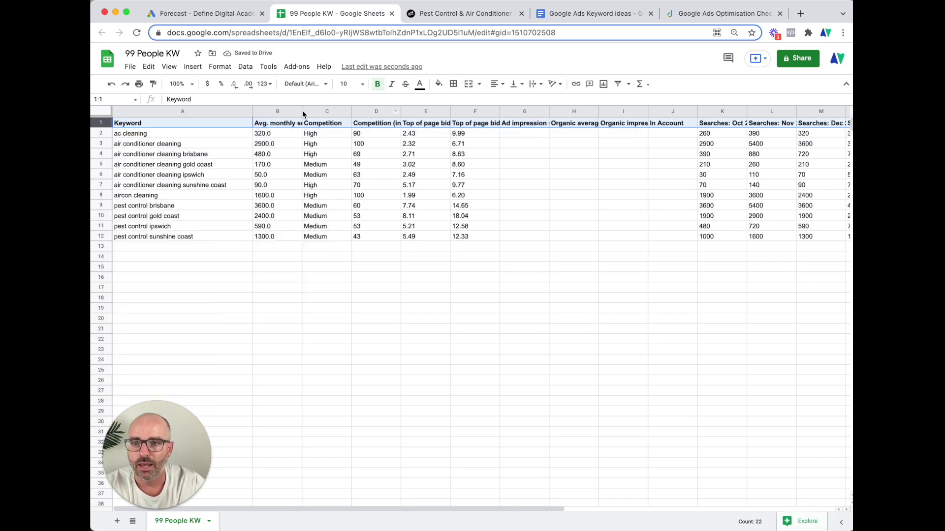
pyautogui.click(278, 112)
pyautogui.keyDown('shift'); pyautogui.click(465, 112); pyautogui.keyUp('shift')
pyautogui.moveTo(301, 113); pyautogui.dragTo(321, 113)
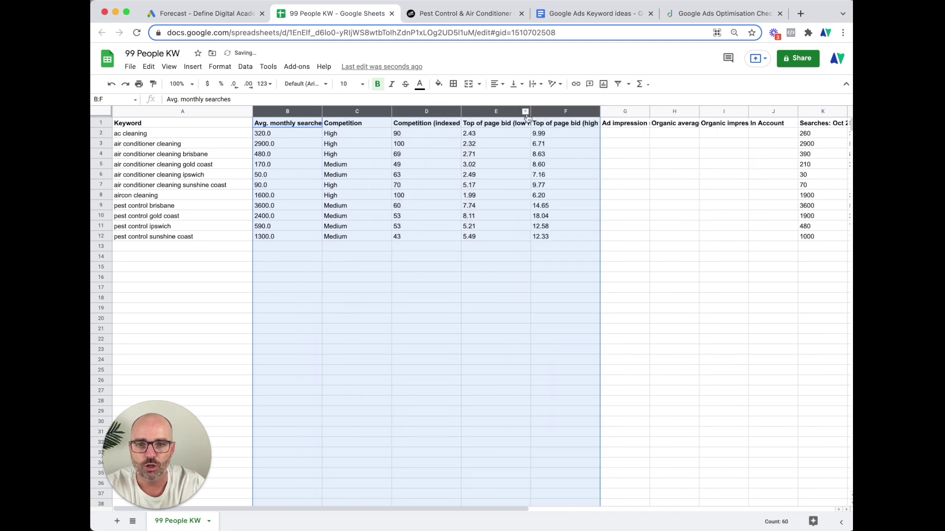
pyautogui.click(547, 154)
# Delete the four empty columns from Ad impression share to In Account and fit the Searches: Oct 2020 column to its heading
pyautogui.click(644, 111)
pyautogui.keyDown('shift'); pyautogui.click(790, 111); pyautogui.keyUp('shift')
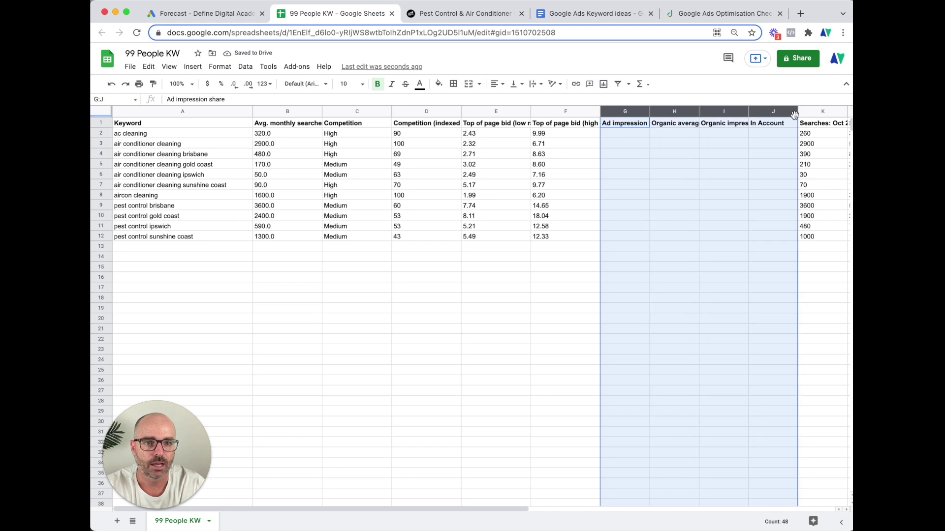
pyautogui.rightClick(792, 111)
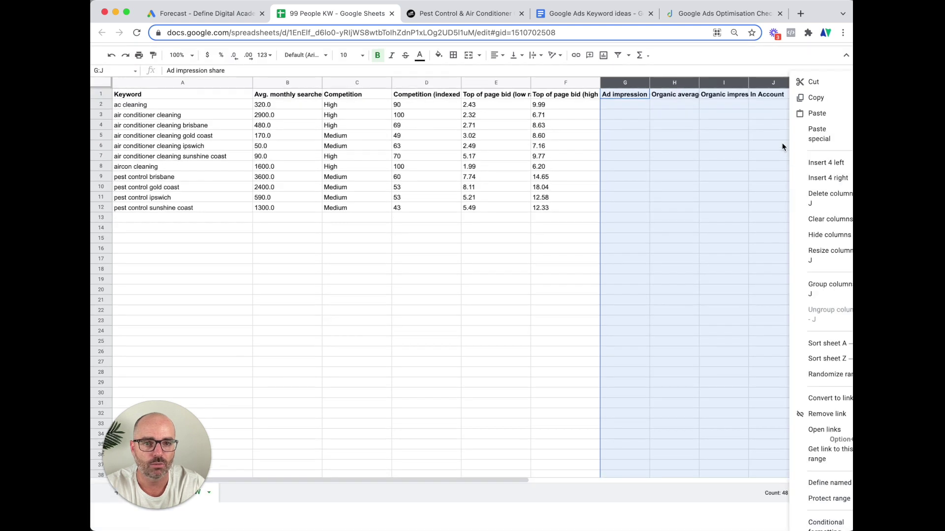
pyautogui.click(819, 198)
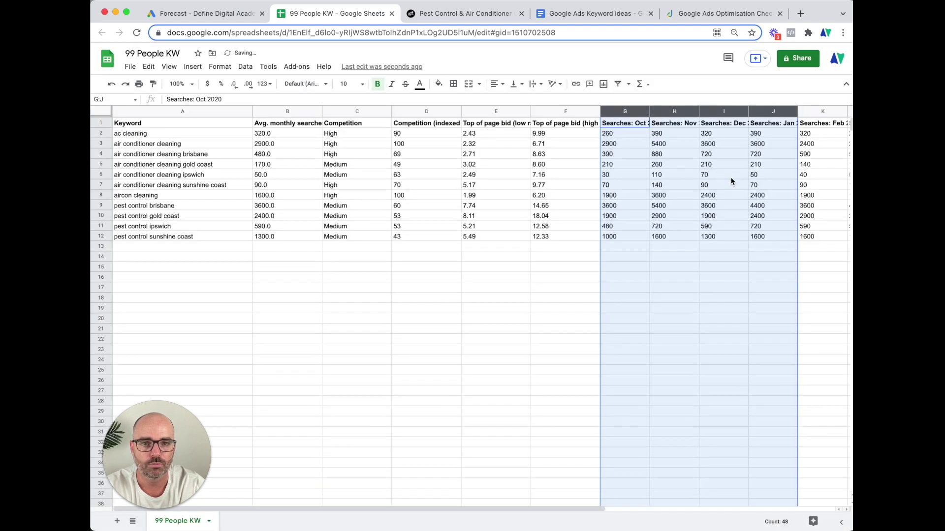
pyautogui.click(672, 176)
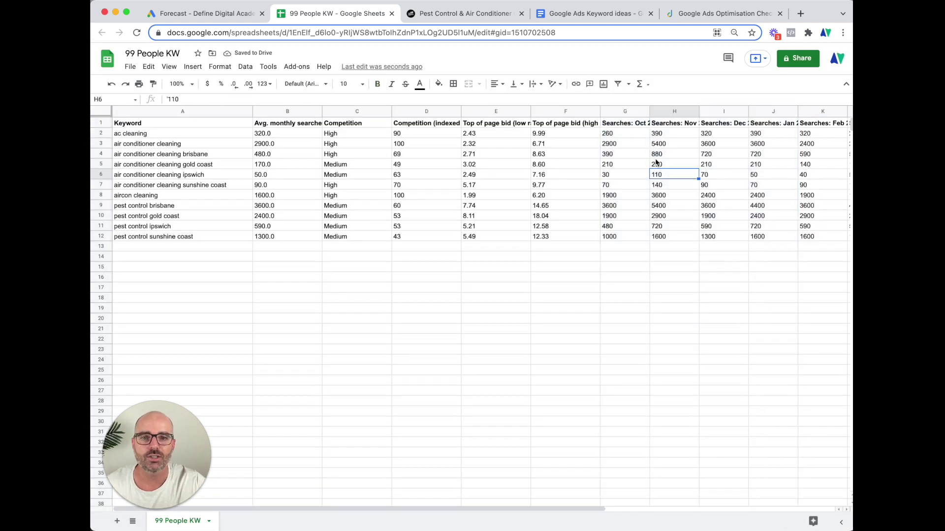
pyautogui.doubleClick(649, 112)
# Examine the monthly search volumes of "air conditioner cleaning" from October 2020 to September 2021 for seasonal changes
pyautogui.hscroll(8, 648, 145)
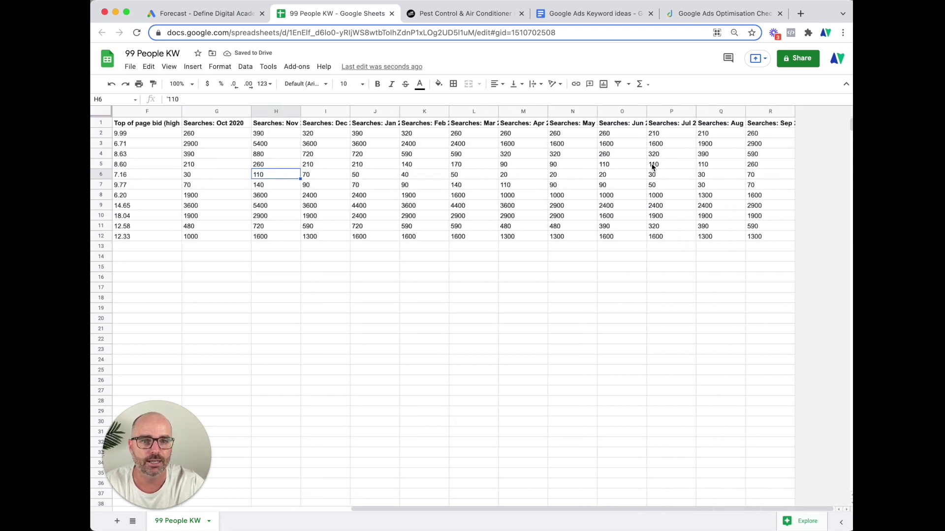
pyautogui.click(729, 144)
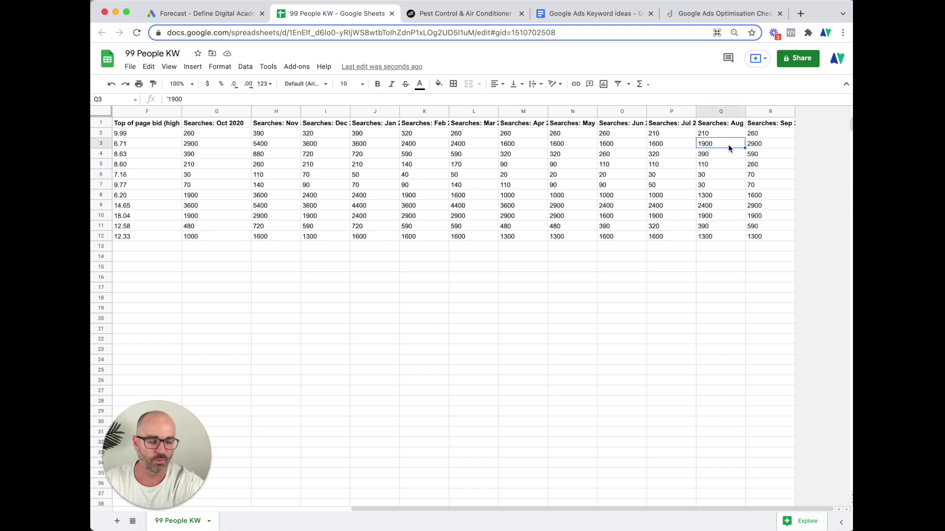
pyautogui.press('Right')
pyautogui.press('Left')
pyautogui.press('Left')
pyautogui.press('Left')
pyautogui.press('Left')
pyautogui.press('Left')
pyautogui.press('Left')
pyautogui.press('Left')
pyautogui.press('Left')
pyautogui.press('Left')
pyautogui.press('Left')
pyautogui.press('Left')
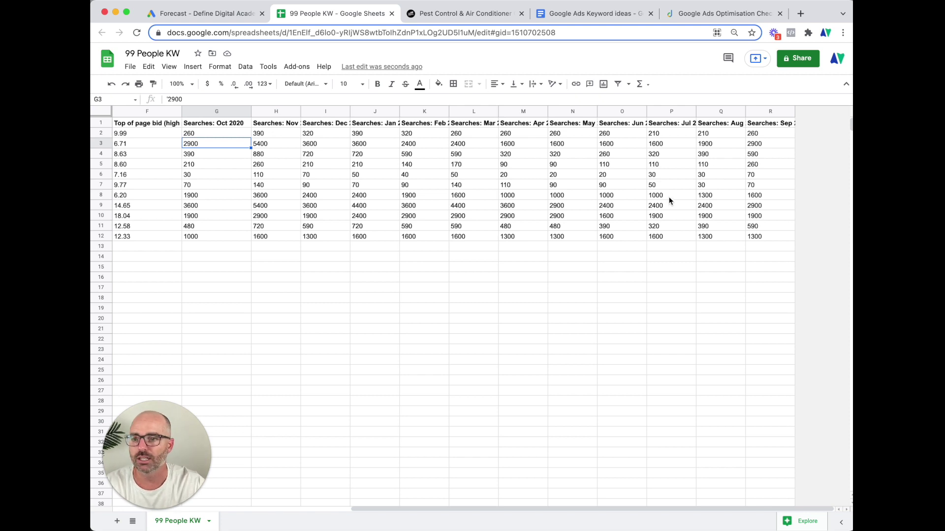
# Insert two blank columns before the Keyword column and select the first header cell, A1
pyautogui.hscroll(-5, 669, 200)
pyautogui.click(204, 112)
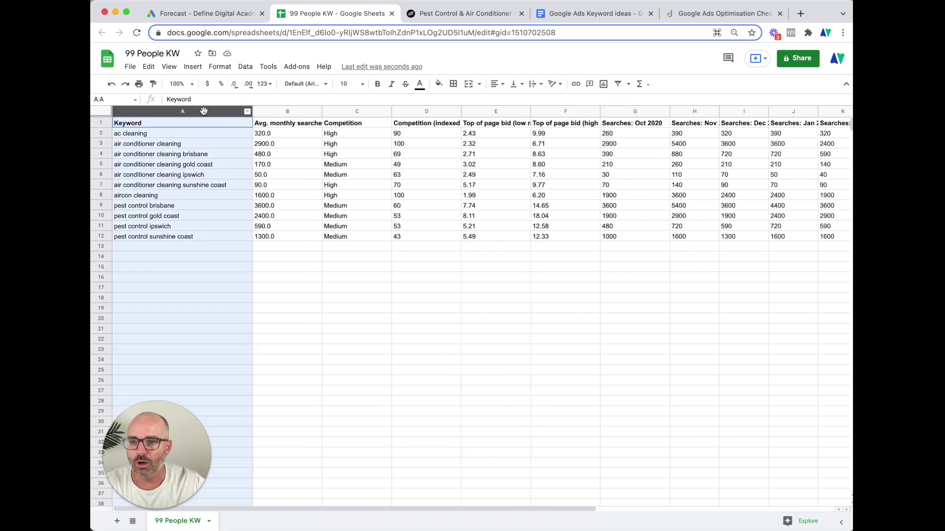
pyautogui.click(247, 111)
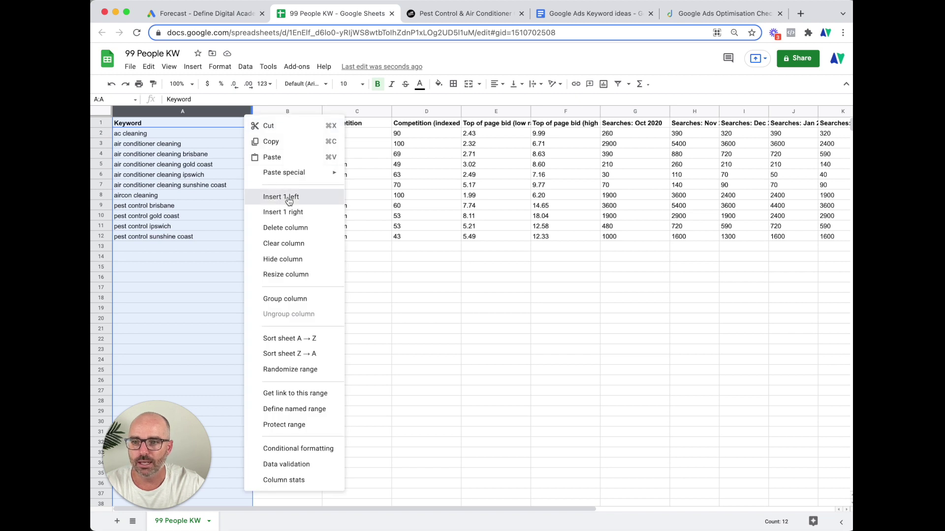
pyautogui.click(289, 199)
pyautogui.click(247, 111)
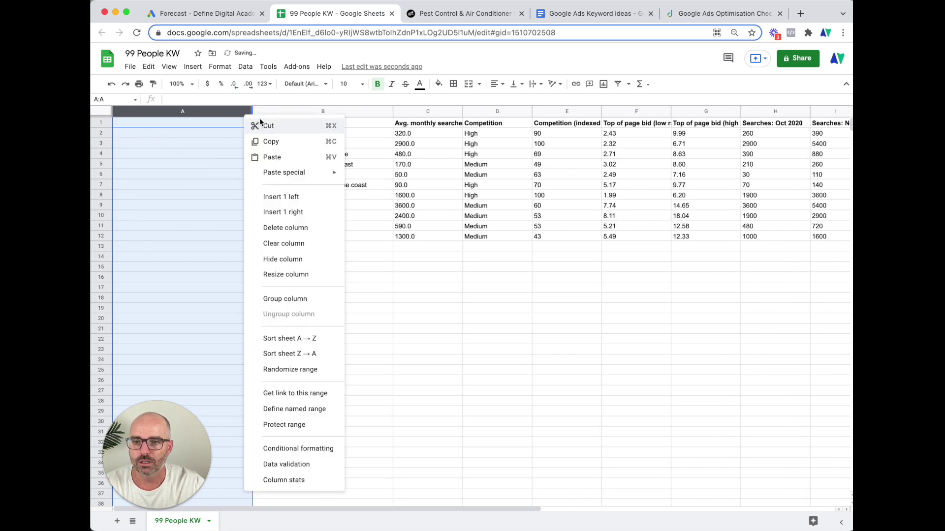
pyautogui.click(294, 199)
pyautogui.click(156, 122)
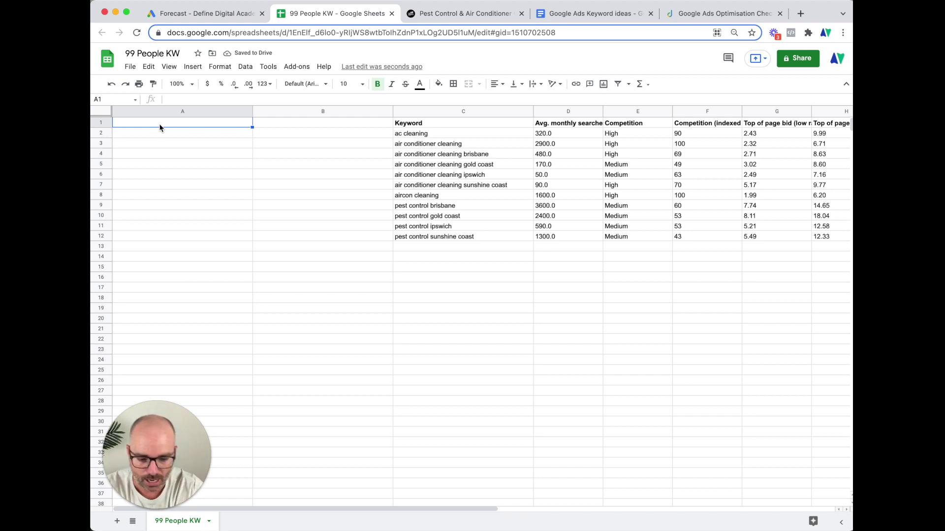
# Label the two blank columns before Keyword with the headings Campaign and Ad Group
pyautogui.write('Campaign')
pyautogui.press('Tab')
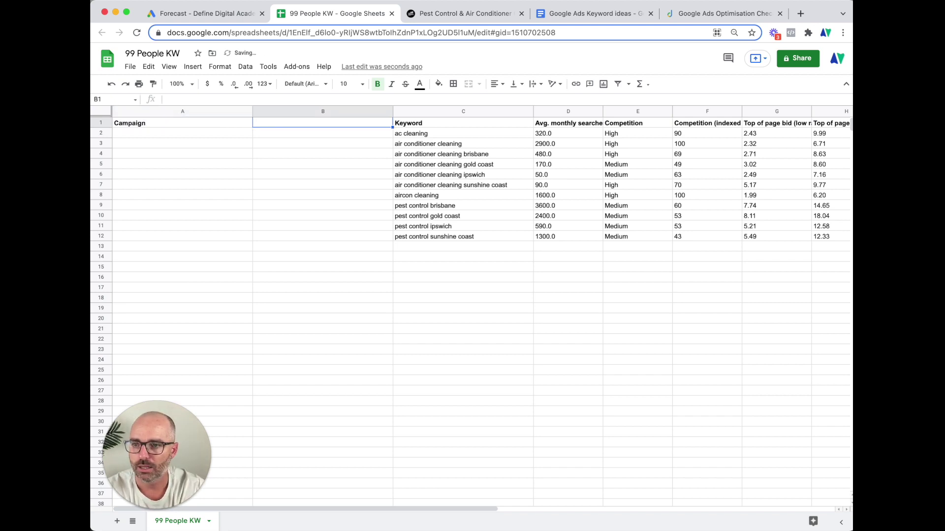
pyautogui.write('Ad Group')
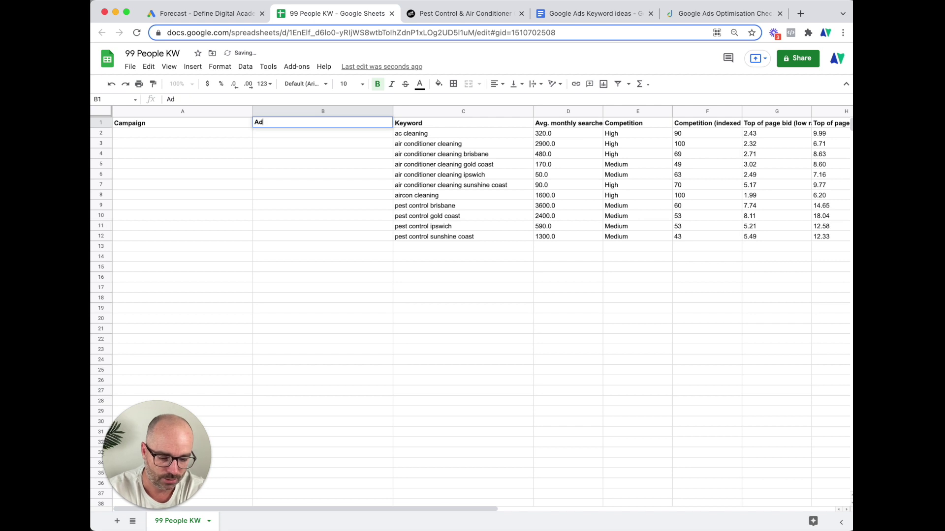
pyautogui.press('Return')
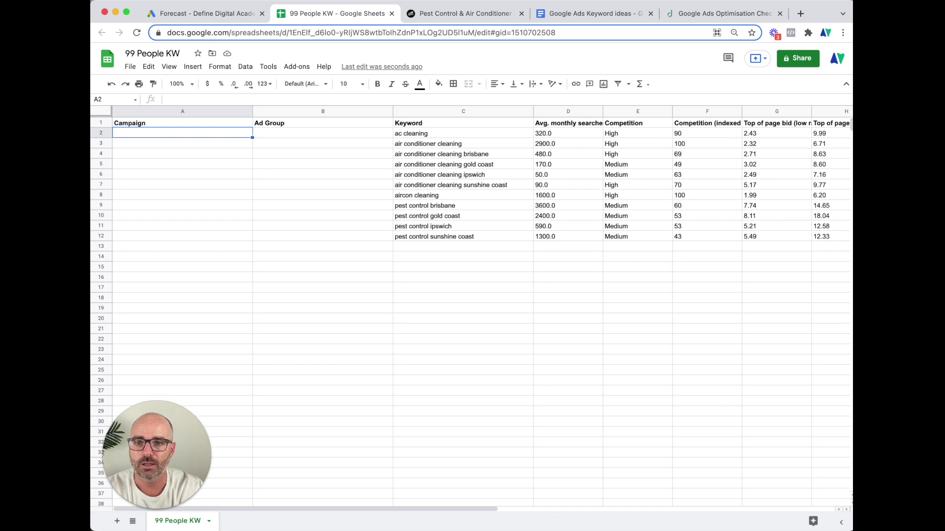
# Enter the campaigns Brisbane, Gold Coast and Ipswich beside the matching air conditioner cleaning keywords in A4 to A6
pyautogui.press('Down')
pyautogui.press('Down')
pyautogui.write('Bris')
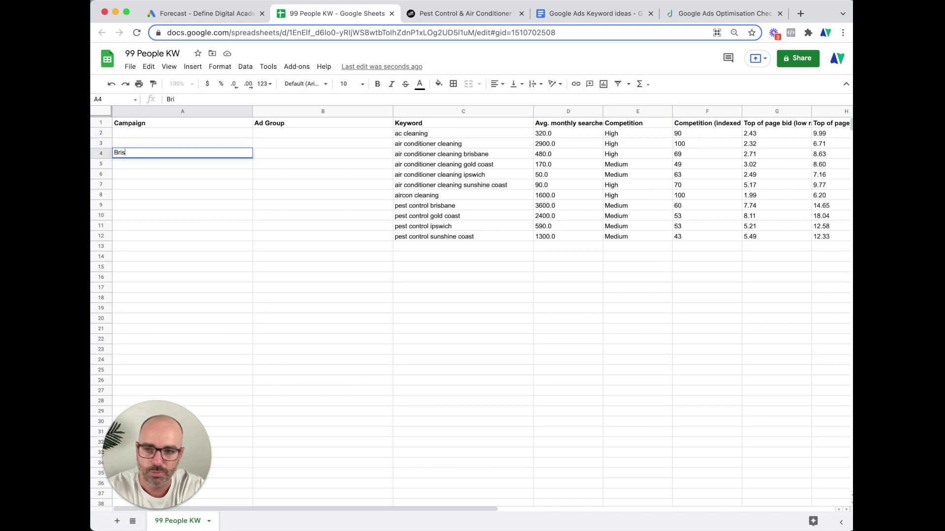
pyautogui.write('bane')
pyautogui.press('Return')
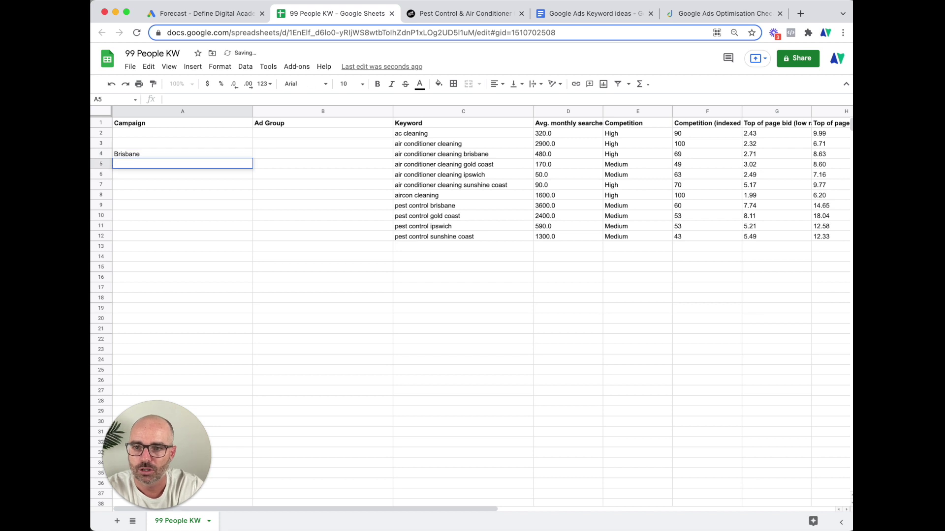
pyautogui.write('Gold Coast')
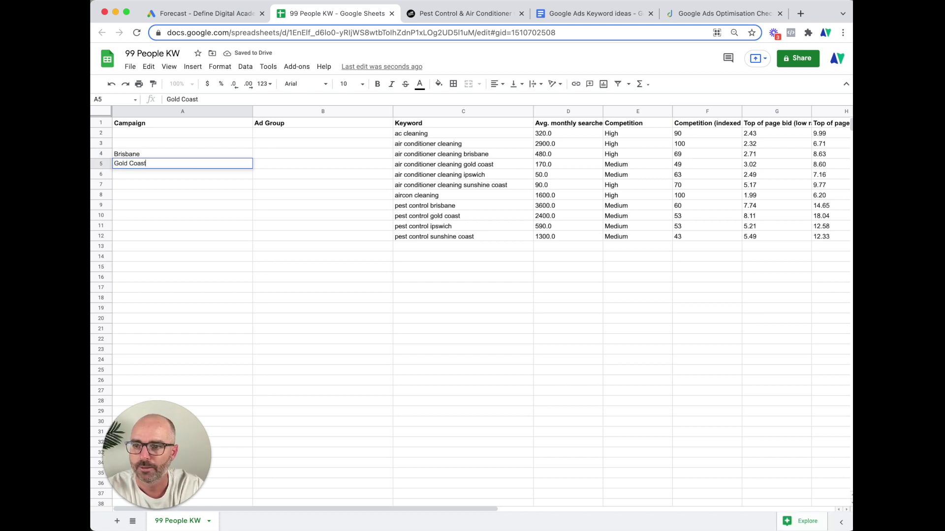
pyautogui.press('Return')
pyautogui.write('Ipswich')
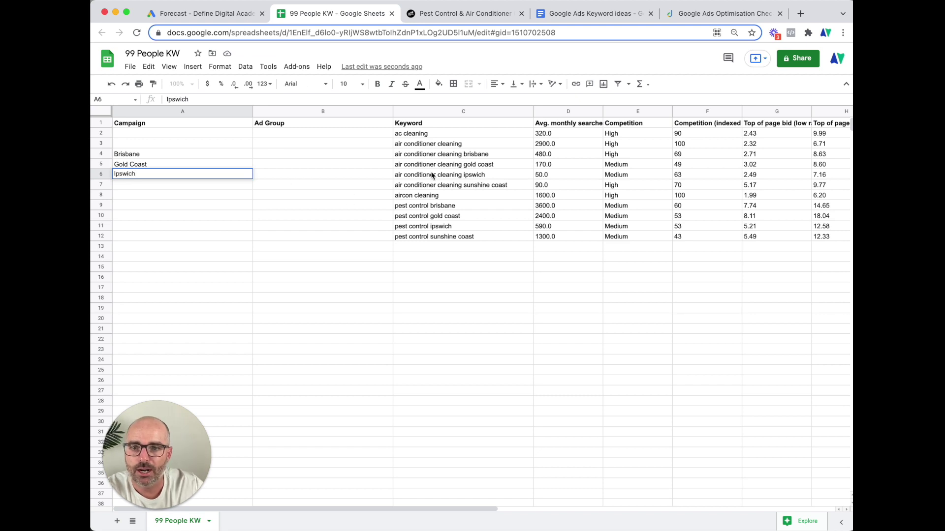
pyautogui.click(371, 137)
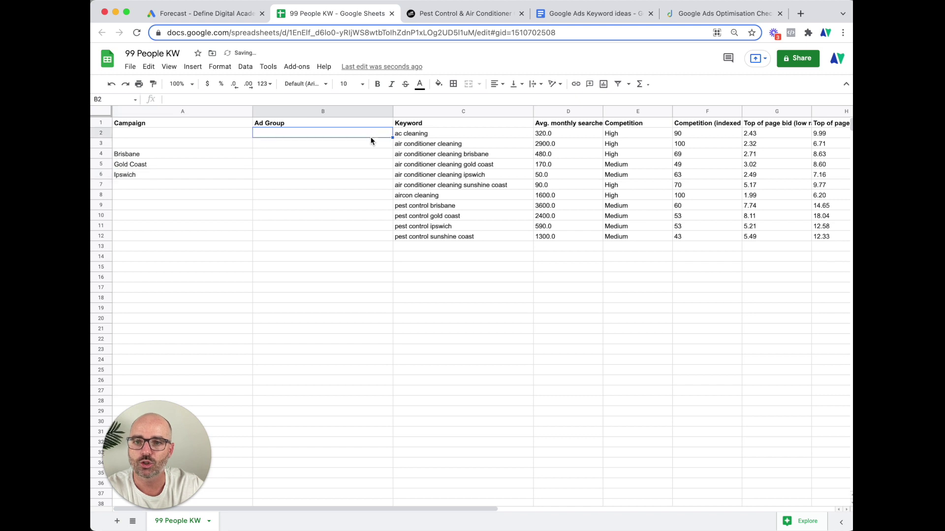
# Enter the ad group Pest Control Brisbane for the "pest control brisbane" keyword in B9
pyautogui.click(337, 148)
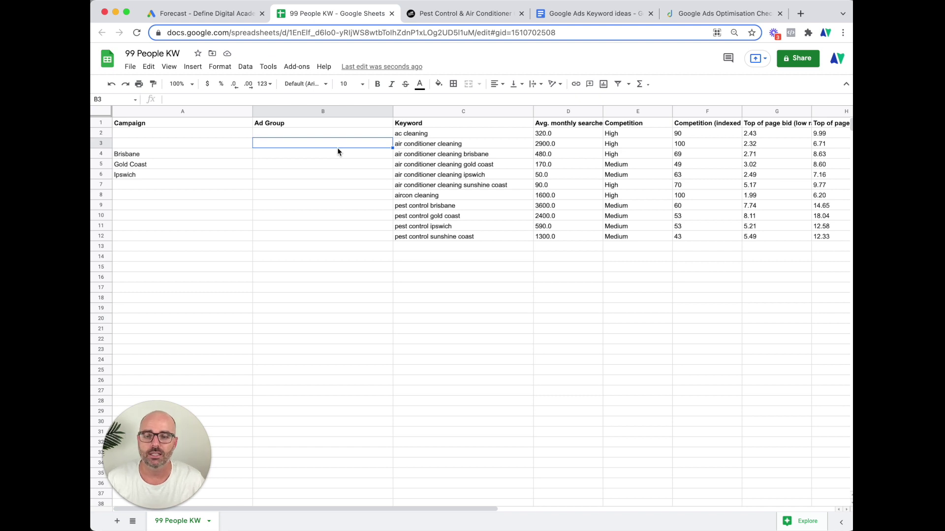
pyautogui.click(322, 155)
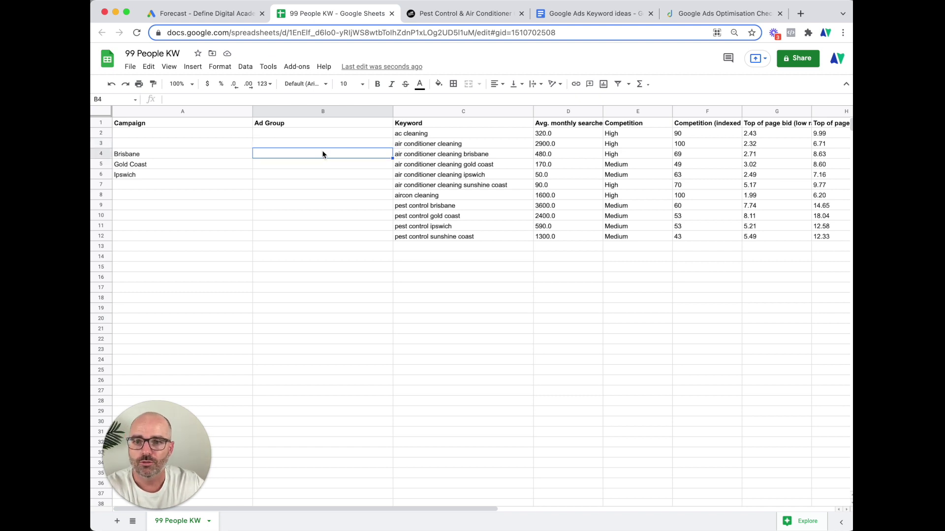
pyautogui.click(335, 205)
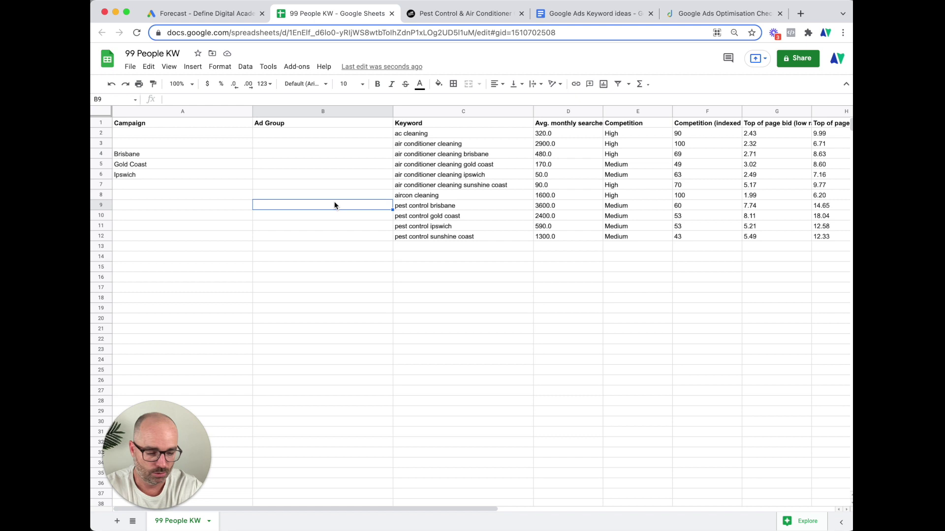
pyautogui.write('Pest ')
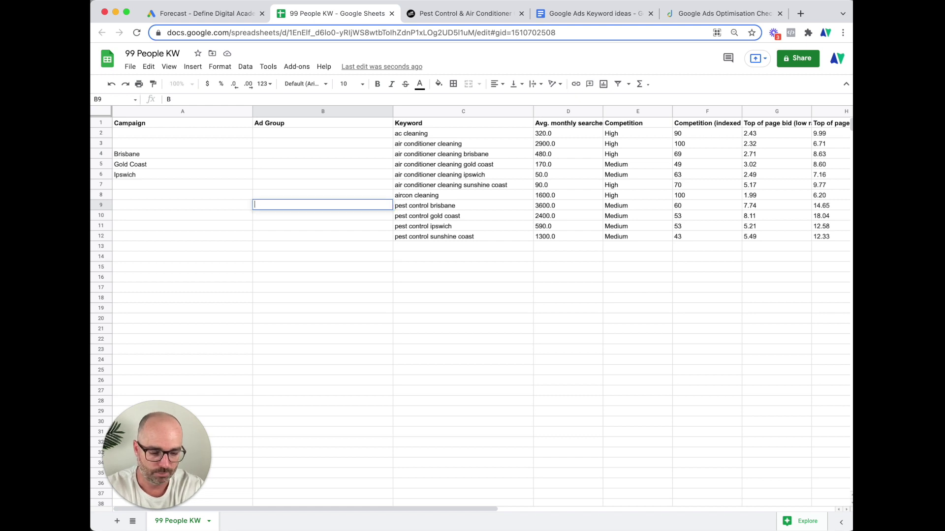
pyautogui.write('Con')
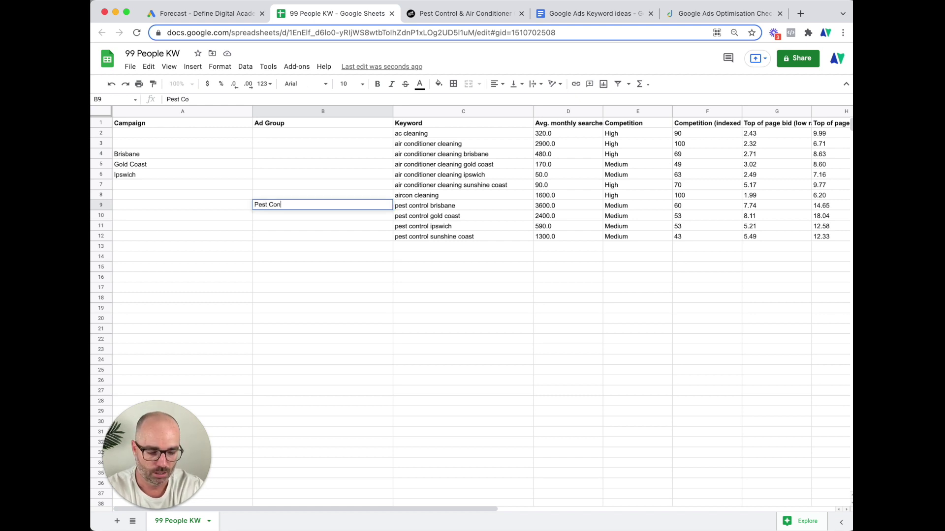
pyautogui.write('trol Brisba')
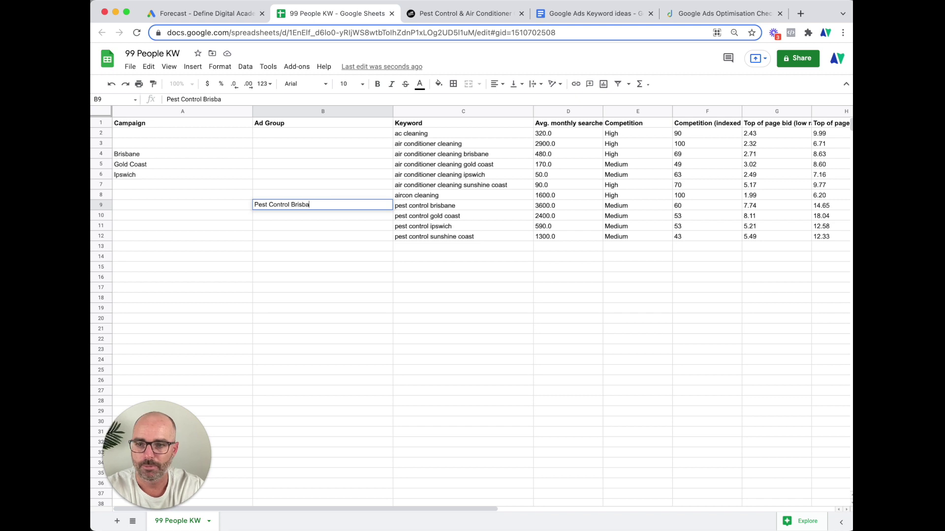
pyautogui.write('ne')
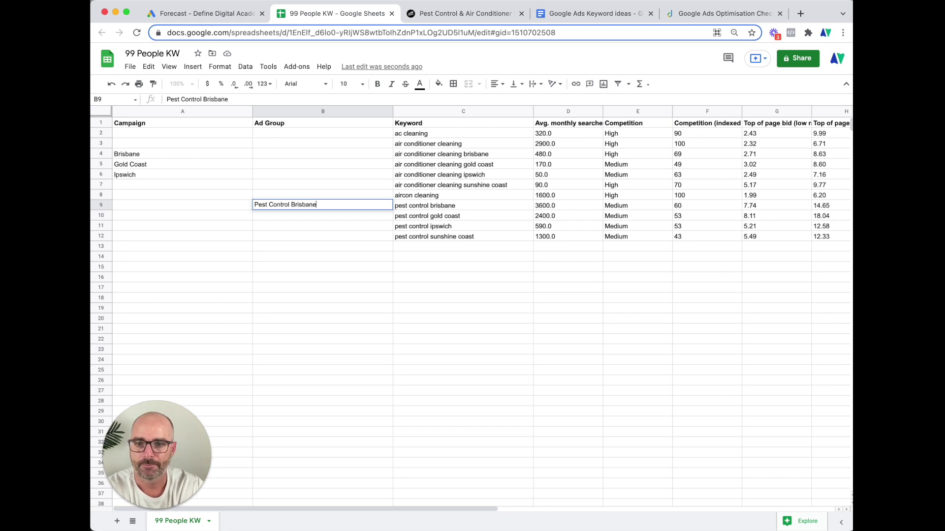
pyautogui.press('Return')
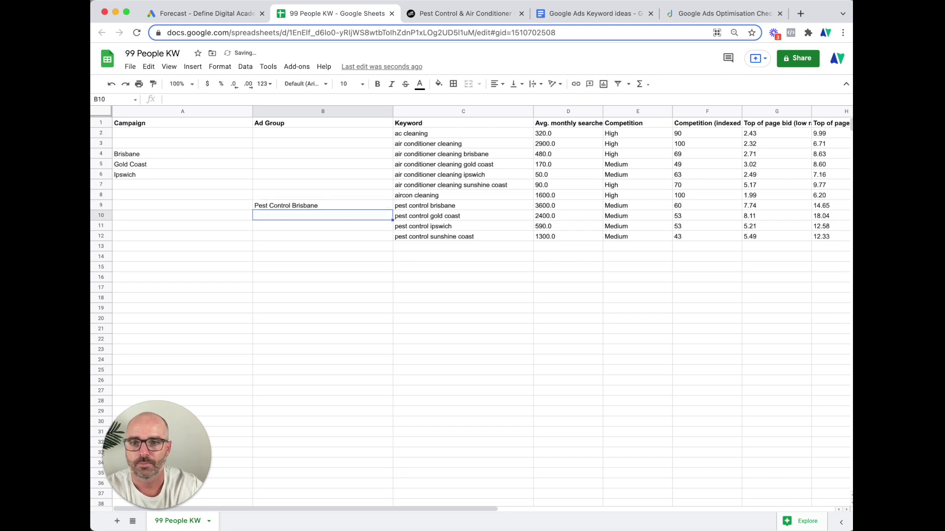
# Enter the ad group AC Brisbane for the "air conditioner cleaning brisbane" keyword in B4
pyautogui.click(317, 153)
pyautogui.write('AC Brisb')
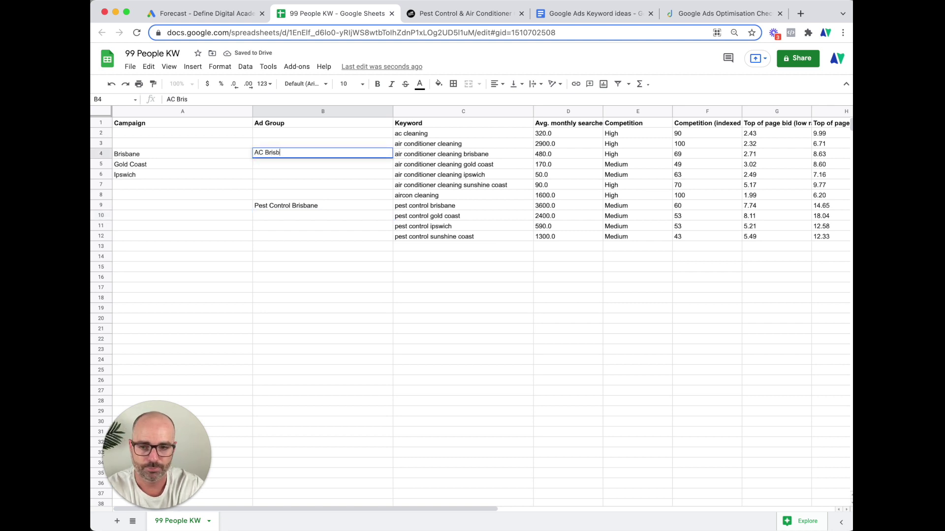
pyautogui.write('anew\\')
pyautogui.press('BackSpace')
pyautogui.press('BackSpace')
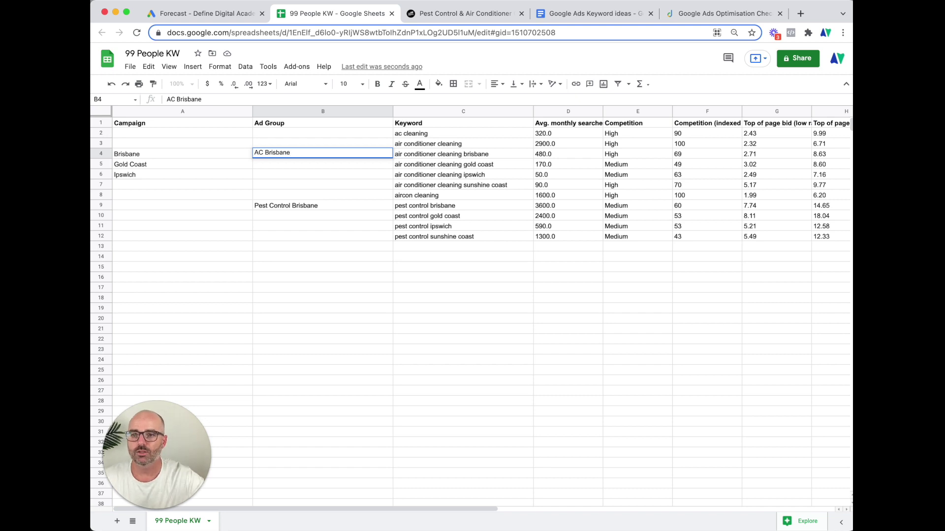
# Copy the Brisbane campaign name from A4 to the "pest control brisbane" row in A9
pyautogui.click(219, 156)
pyautogui.hotkey('ctrl', 'c')
pyautogui.click(229, 206)
pyautogui.hotkey('ctrl', 'v')
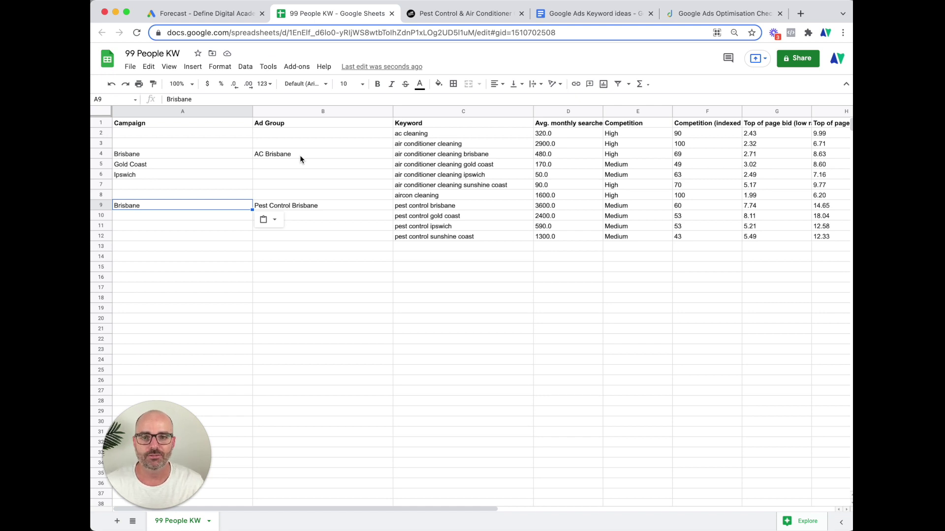
# Compare the two Brisbane ad groups with the air conditioner cleaning and pest control keywords they cover
pyautogui.click(300, 159)
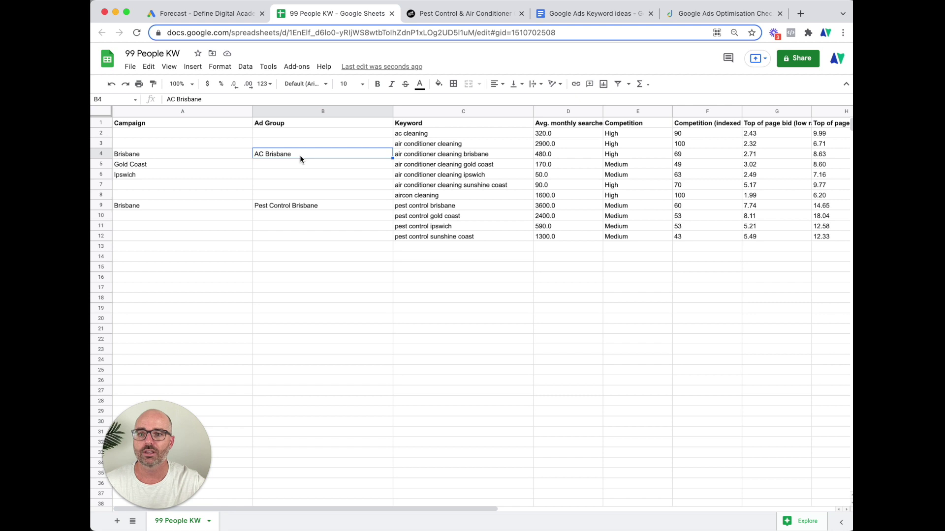
pyautogui.click(424, 158)
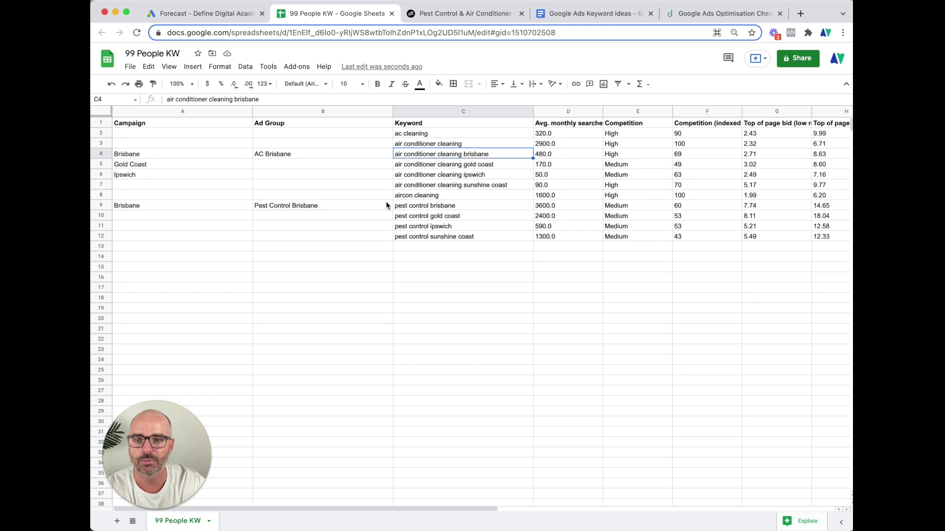
pyautogui.click(339, 207)
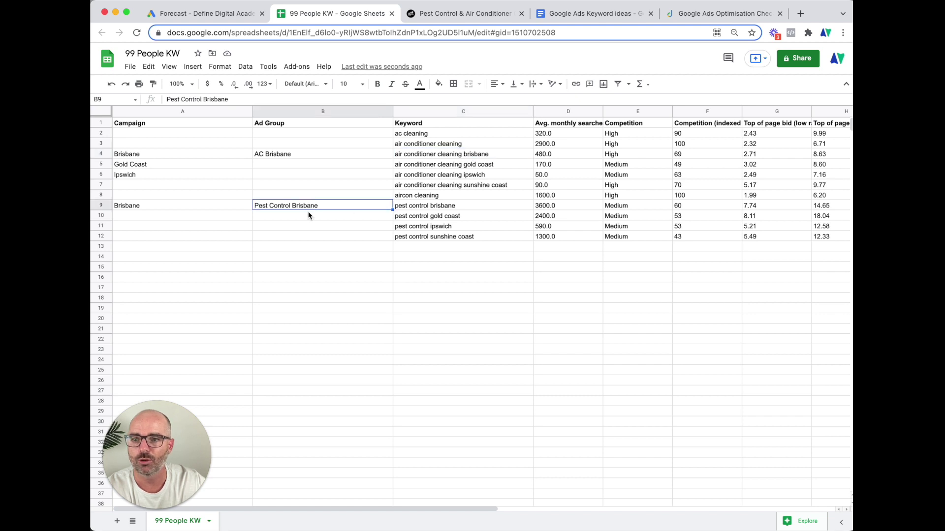
pyautogui.click(412, 211)
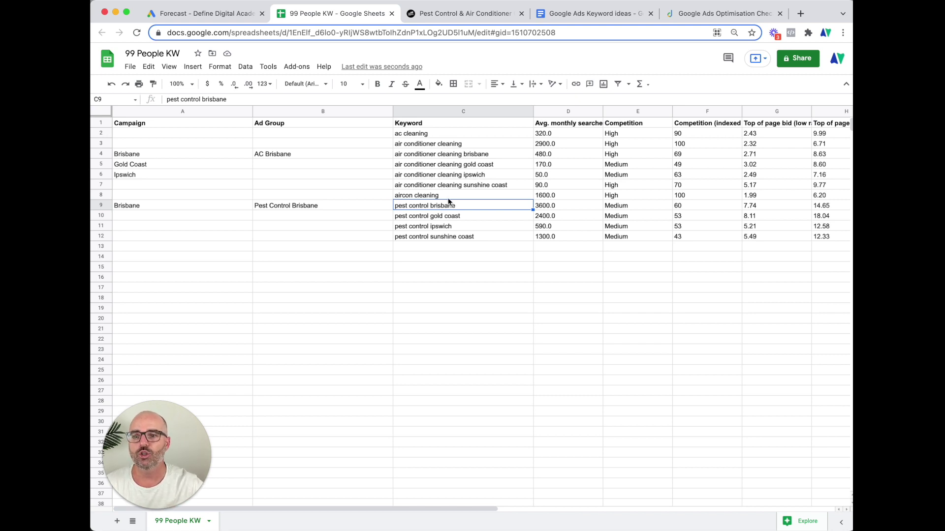
pyautogui.click(298, 207)
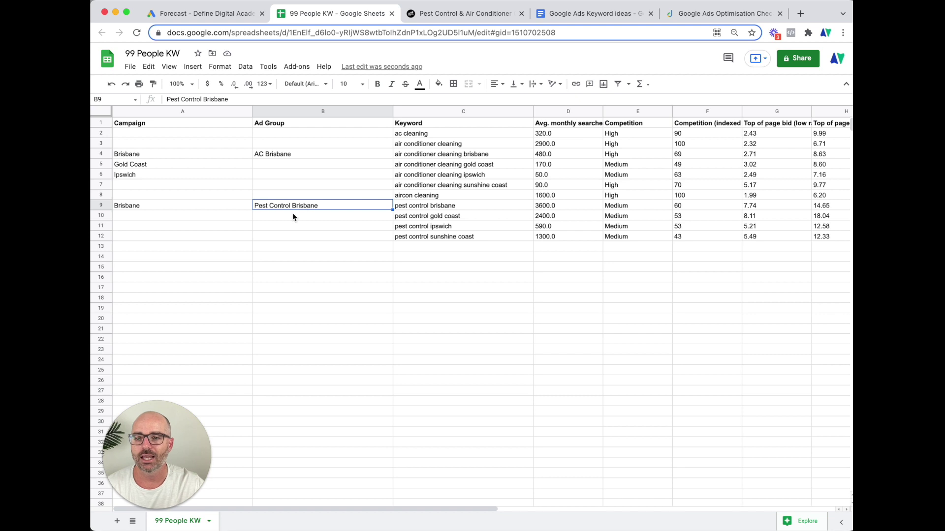
pyautogui.click(447, 207)
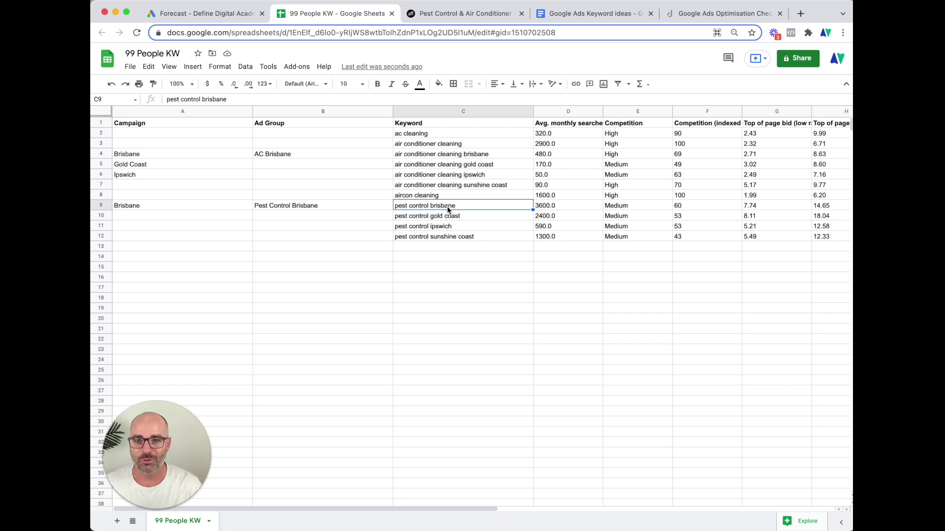
pyautogui.click(446, 222)
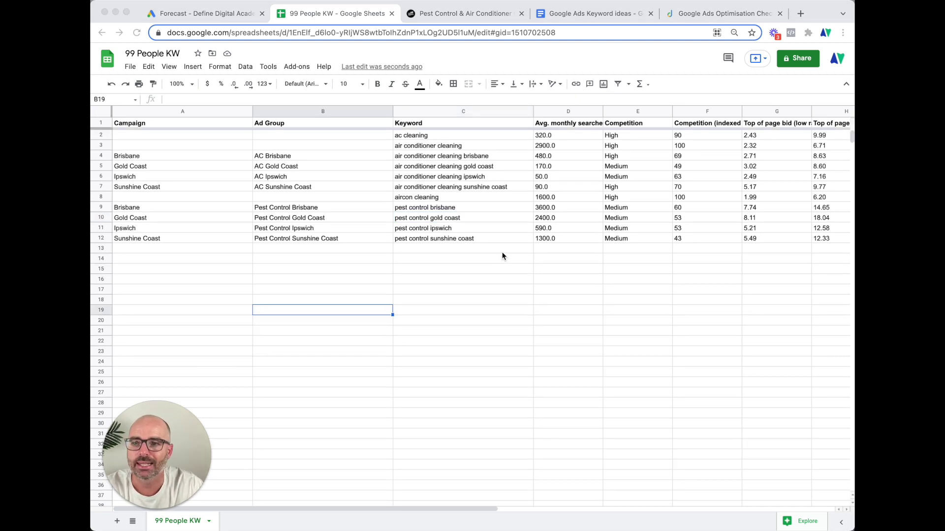
# Assign the campaign General to the three keywords without a location, in A2, A3 and A8
pyautogui.click(167, 157)
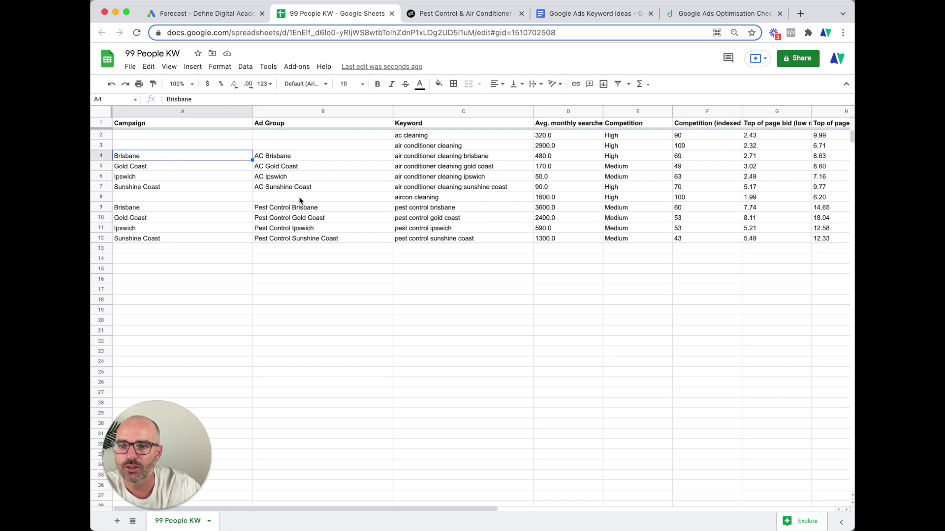
pyautogui.click(199, 197)
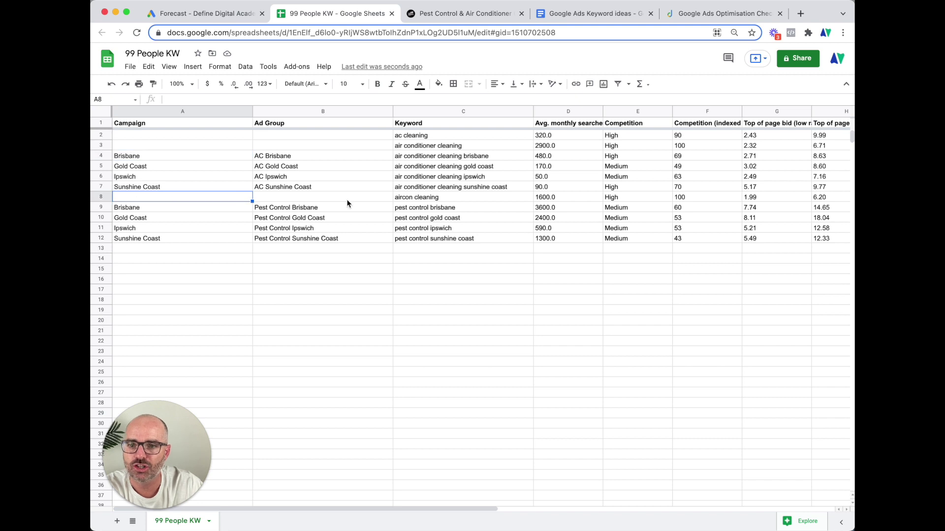
pyautogui.click(421, 206)
pyautogui.click(180, 139)
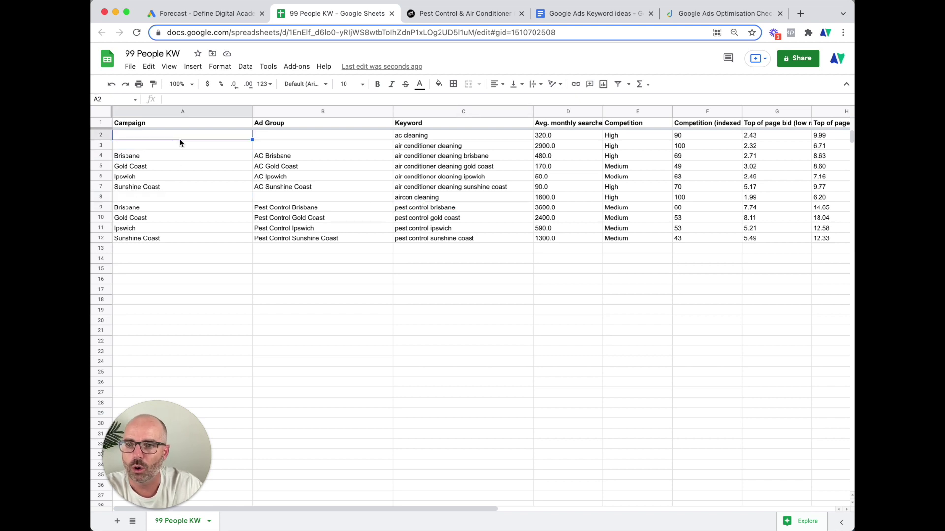
pyautogui.write('General')
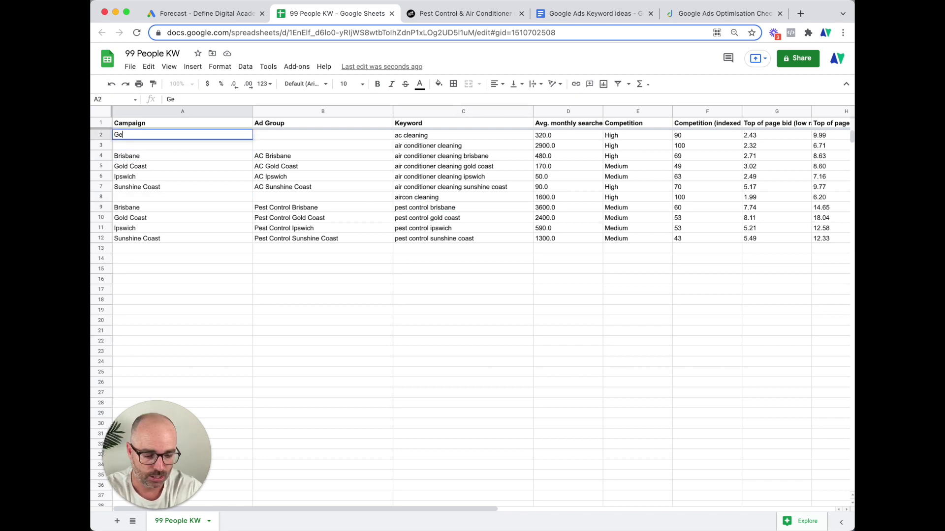
pyautogui.press('Return')
pyautogui.press('super+d')
pyautogui.click(175, 198)
pyautogui.press('super+v')
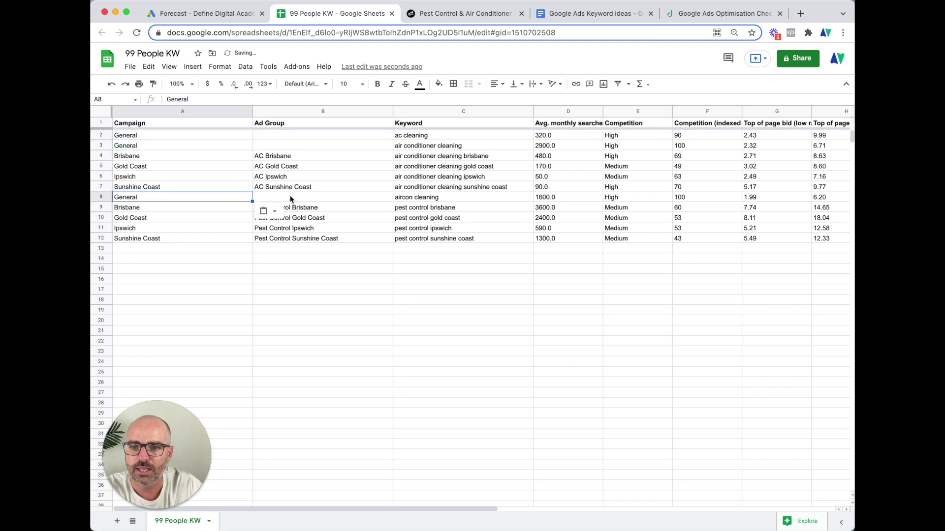
# Enter the ad group AC Cleaning for "aircon cleaning" in B8 and copy it to B3 and B2
pyautogui.click(295, 199)
pyautogui.write('AC Cleaning')
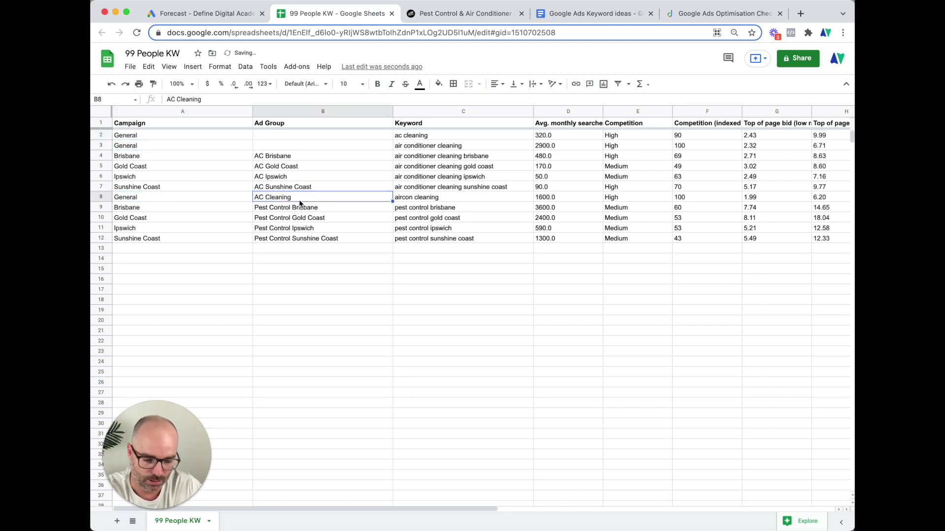
pyautogui.press('super+c')
pyautogui.click(303, 143)
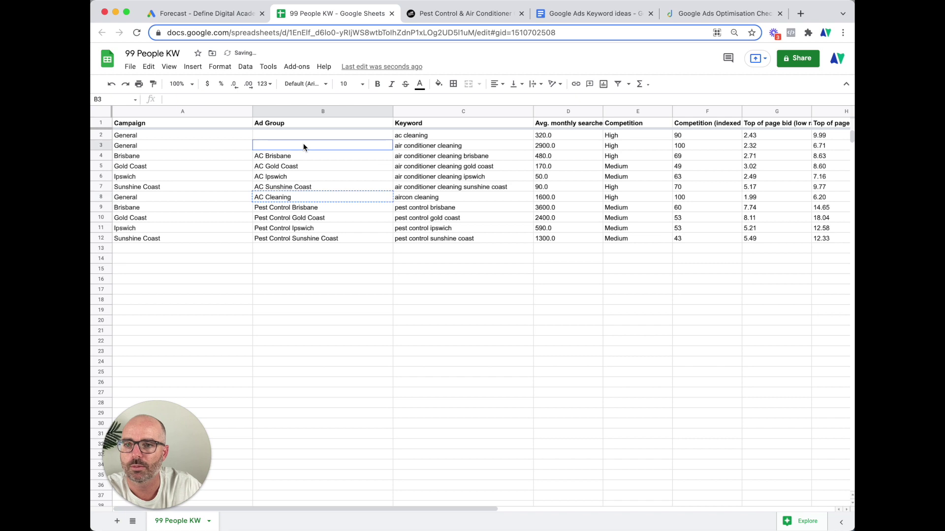
pyautogui.press('super+v')
pyautogui.click(300, 136)
pyautogui.press('super+v')
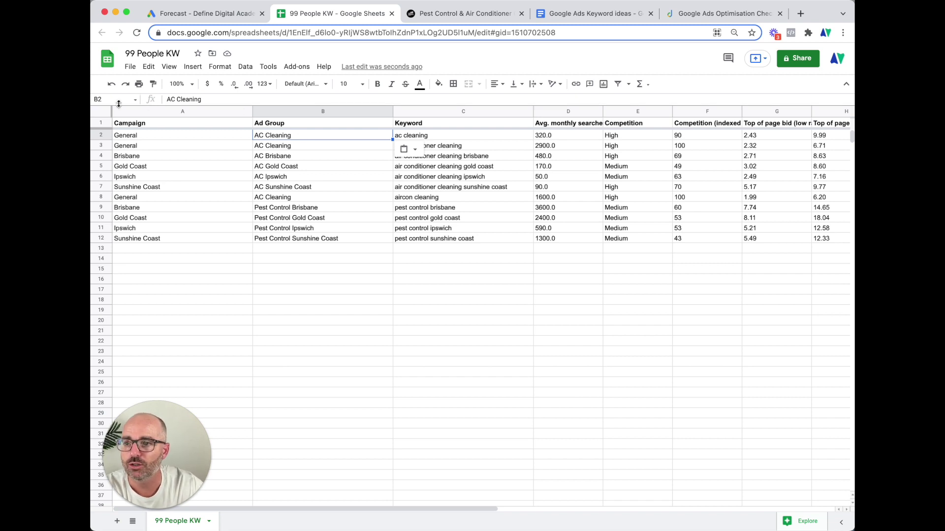
# Sort the whole sheet by Campaign from A to Z, treating the first row as the header row
pyautogui.click(105, 112)
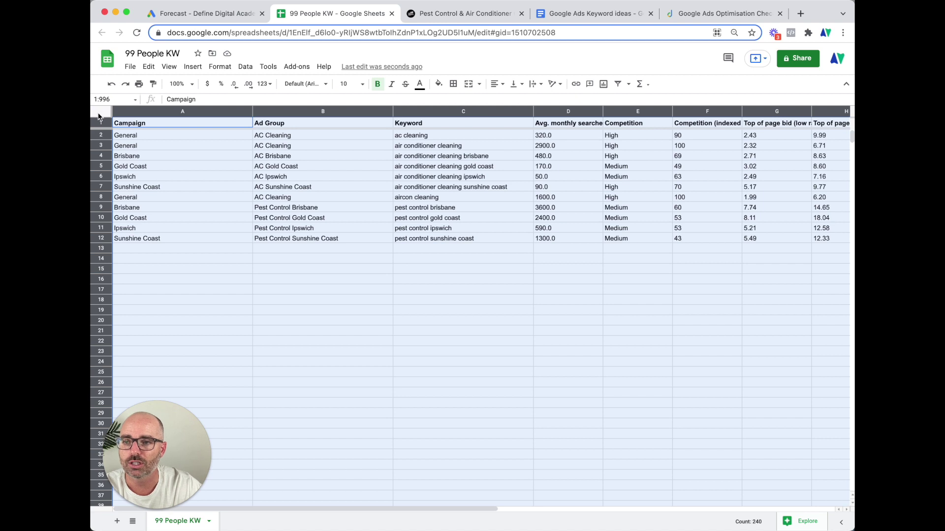
pyautogui.click(192, 68)
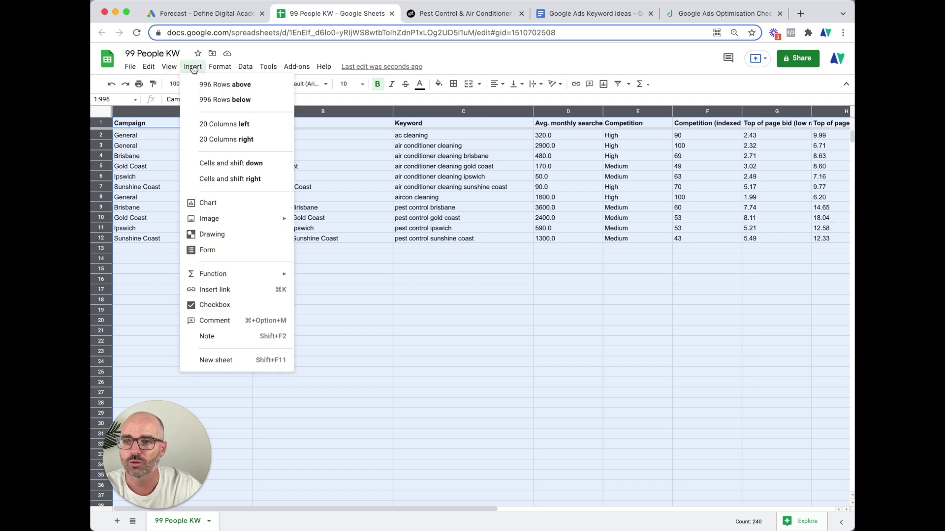
pyautogui.click(274, 164)
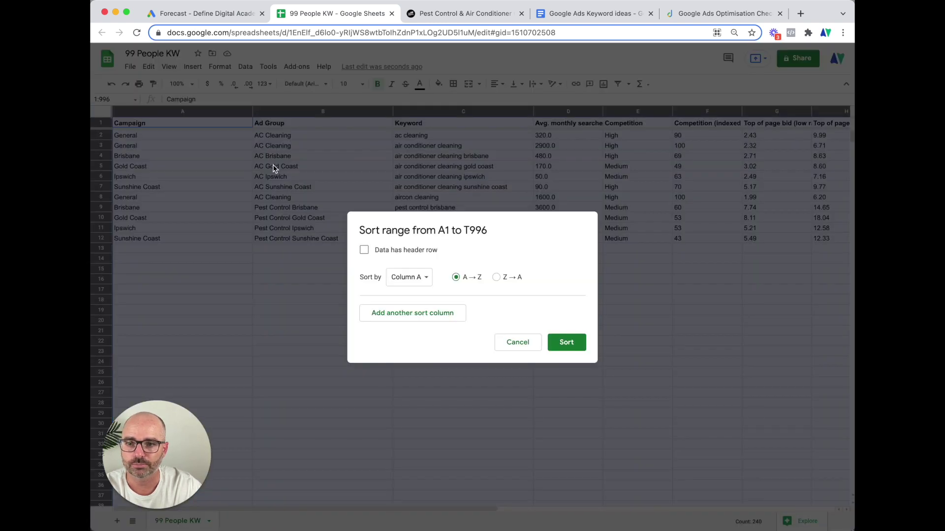
pyautogui.click(392, 251)
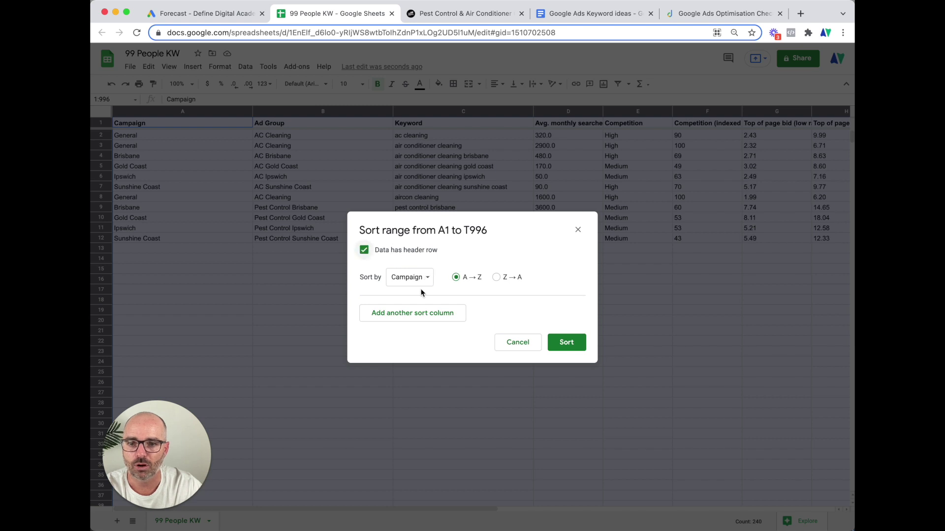
pyautogui.click(558, 340)
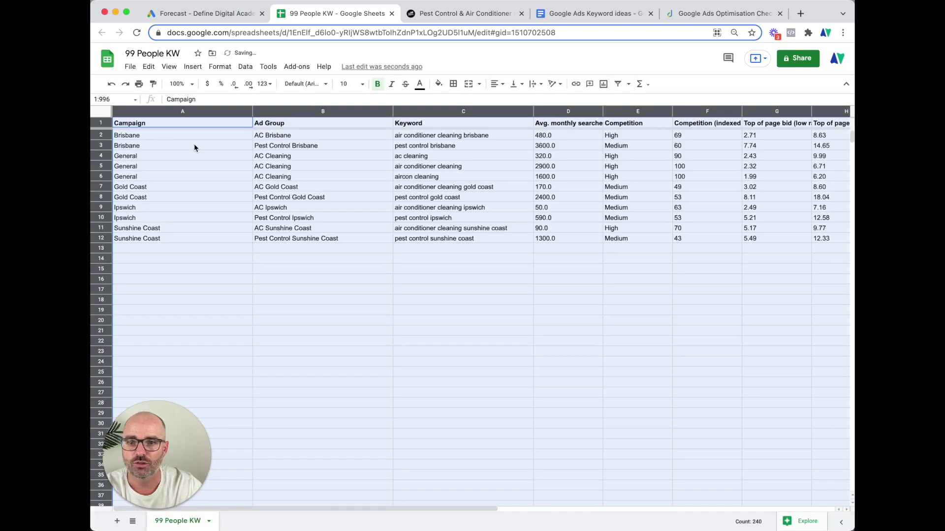
pyautogui.click(250, 301)
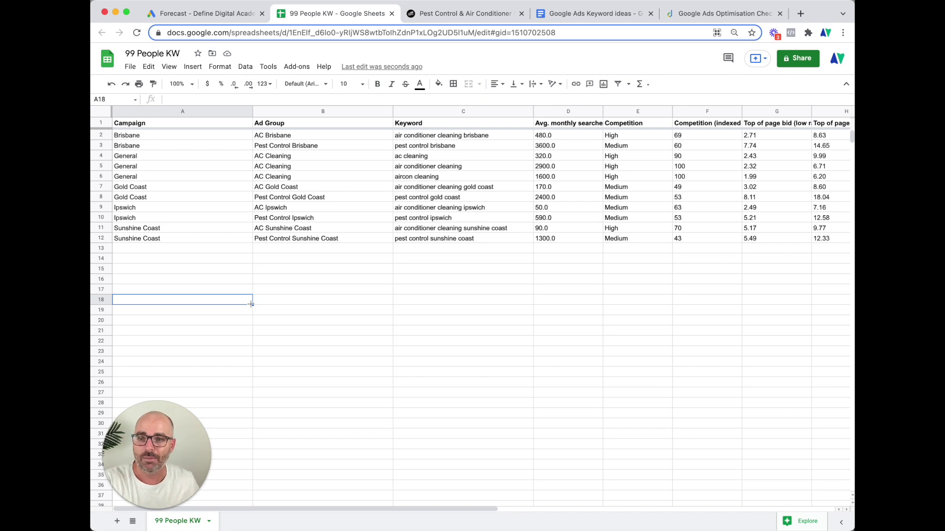
pyautogui.click(187, 147)
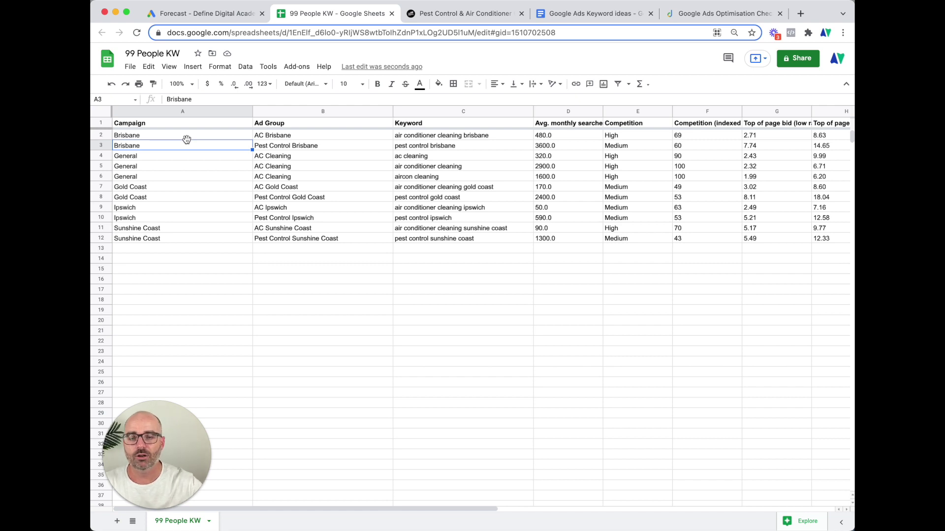
# Show the Google Ads Optimisation Checklist sign-up page and highlight its web address, definedigitalacademy.com/google-ads-checklist
pyautogui.click(706, 19)
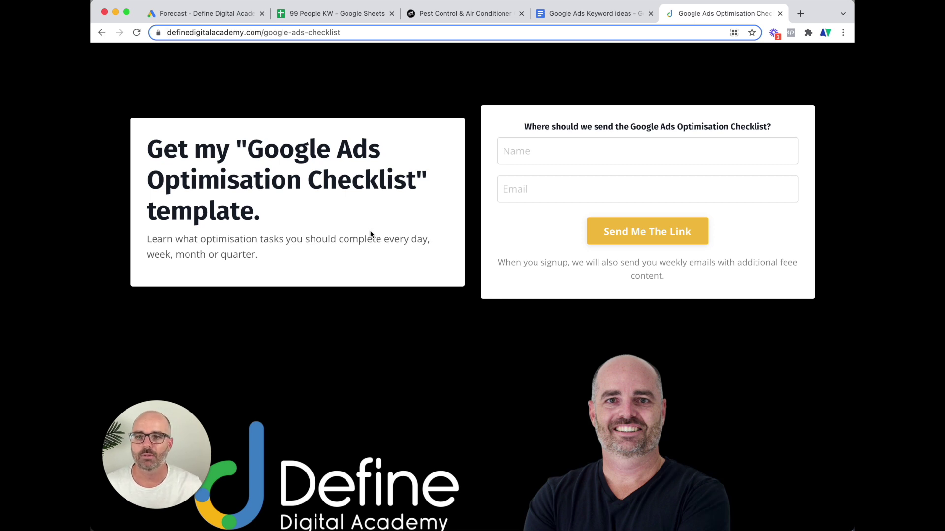
pyautogui.moveTo(352, 33); pyautogui.dragTo(214, 32)
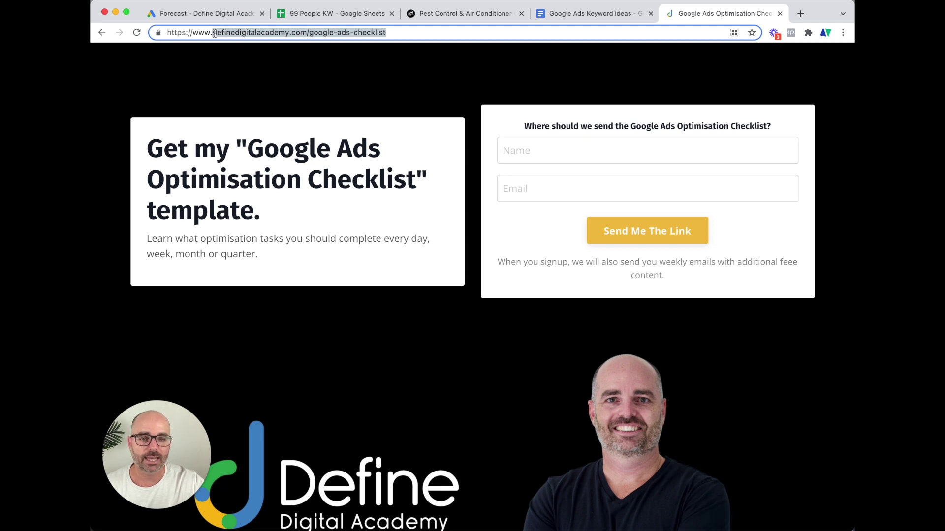